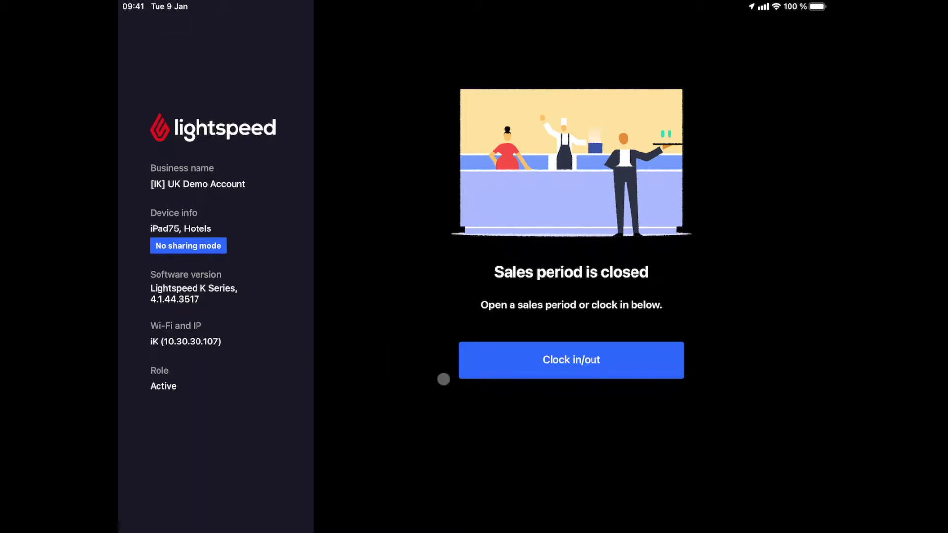
# Step: Begin a sales period as the manager, rated four stars, sunny, with note 'Public Holiday'
pyautogui.click(600, 372)
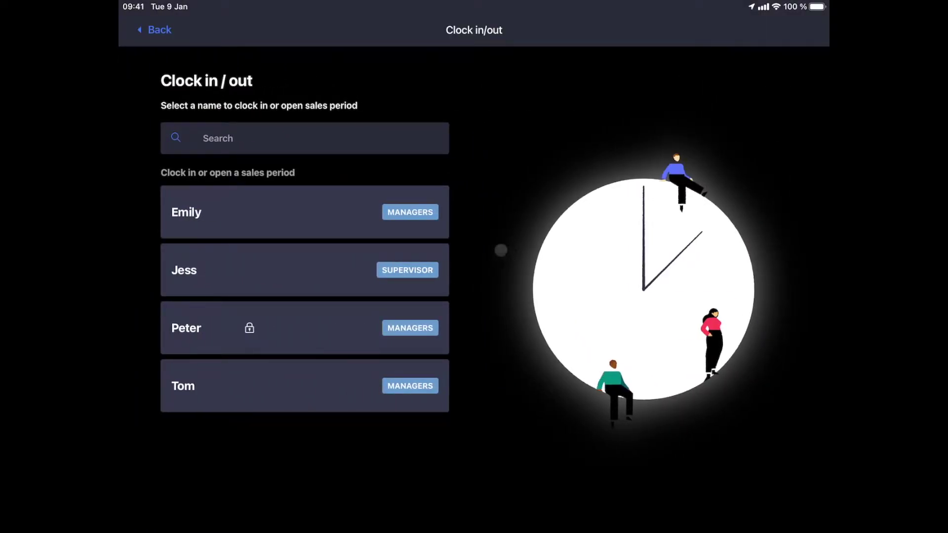
pyautogui.click(328, 212)
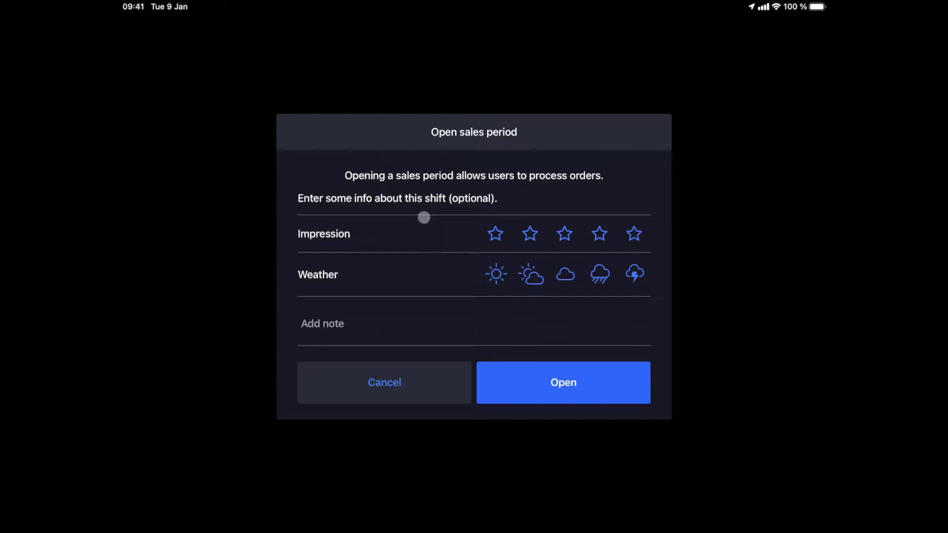
pyautogui.click(599, 235)
pyautogui.click(496, 275)
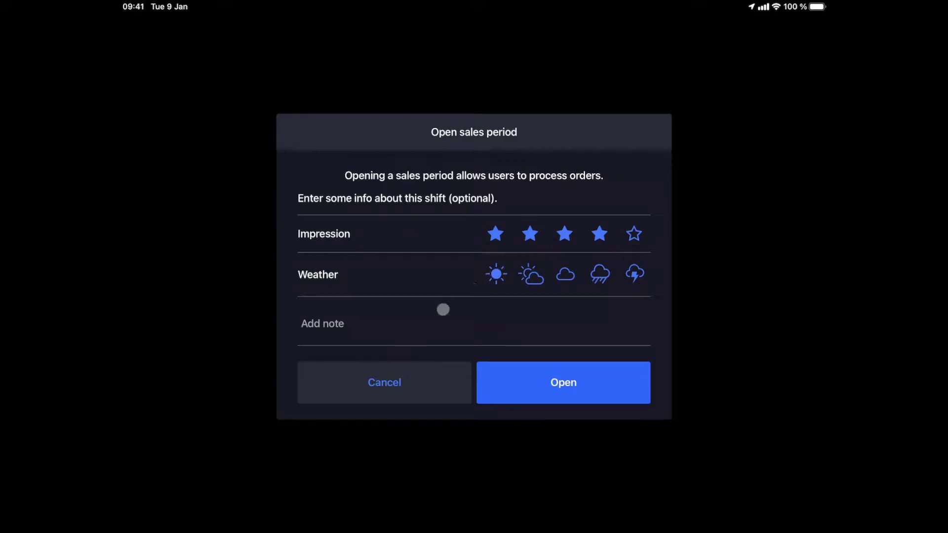
pyautogui.click(415, 326)
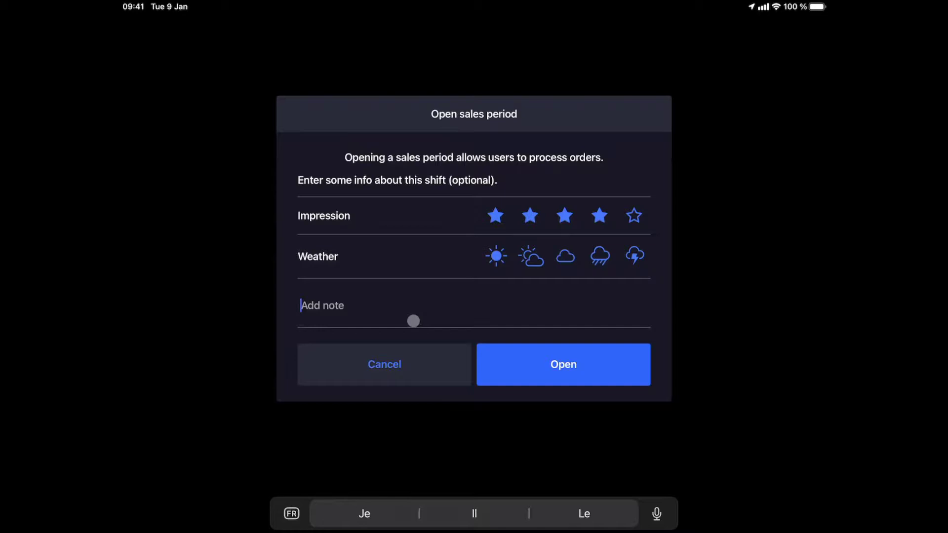
pyautogui.write('Publ')
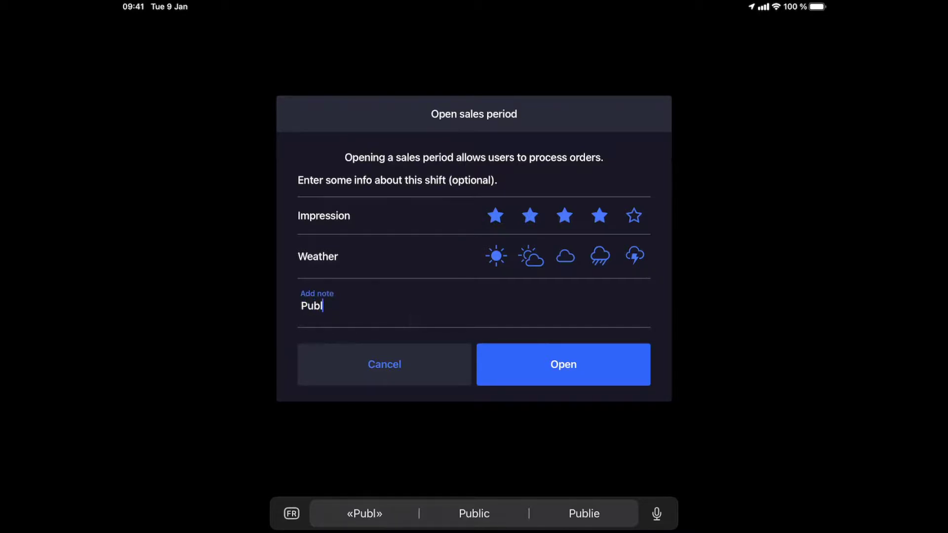
pyautogui.write('ic Holiday')
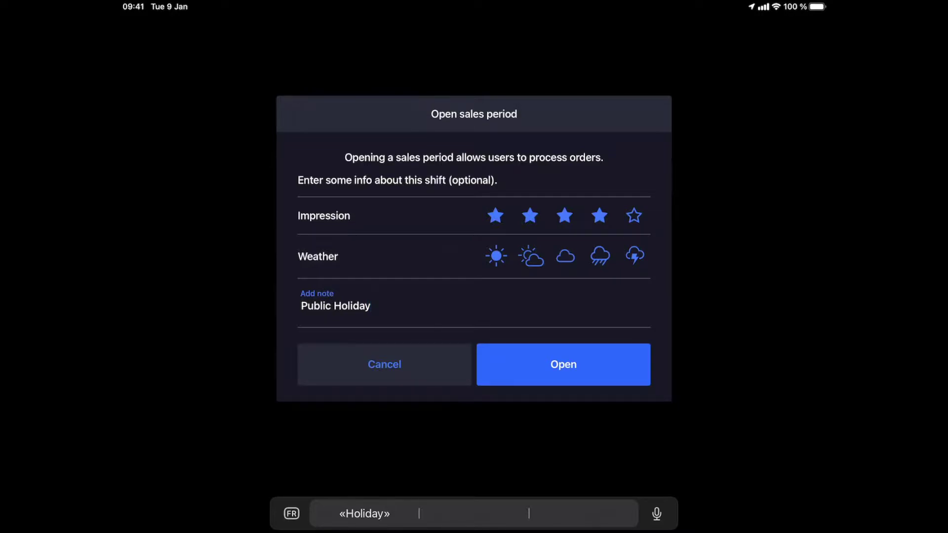
# Step: Confirm opening the sales period and start the manager's shift
pyautogui.click(558, 375)
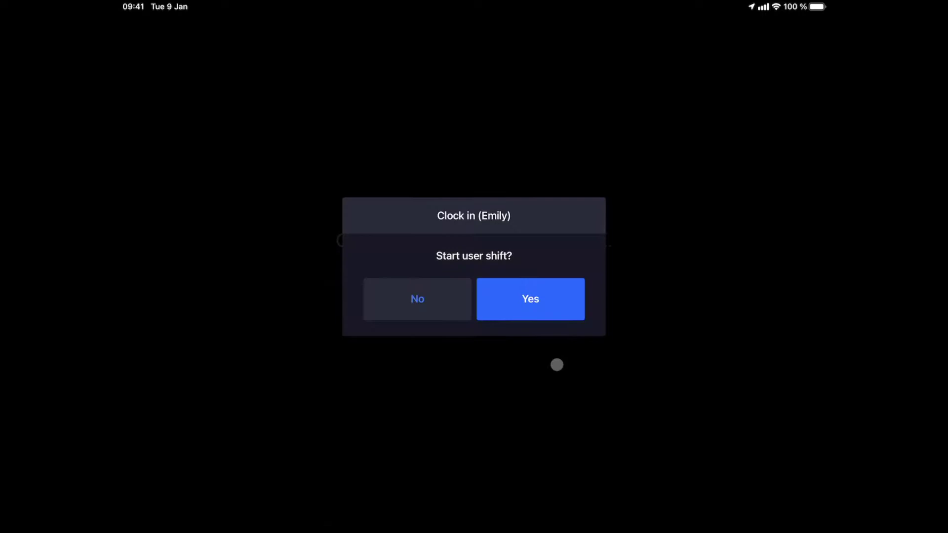
pyautogui.click(545, 315)
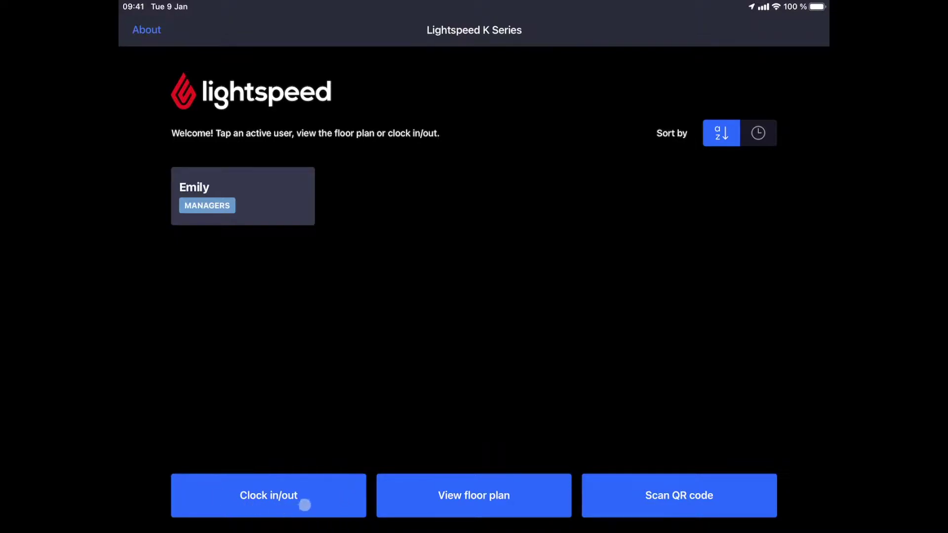
pyautogui.click(295, 498)
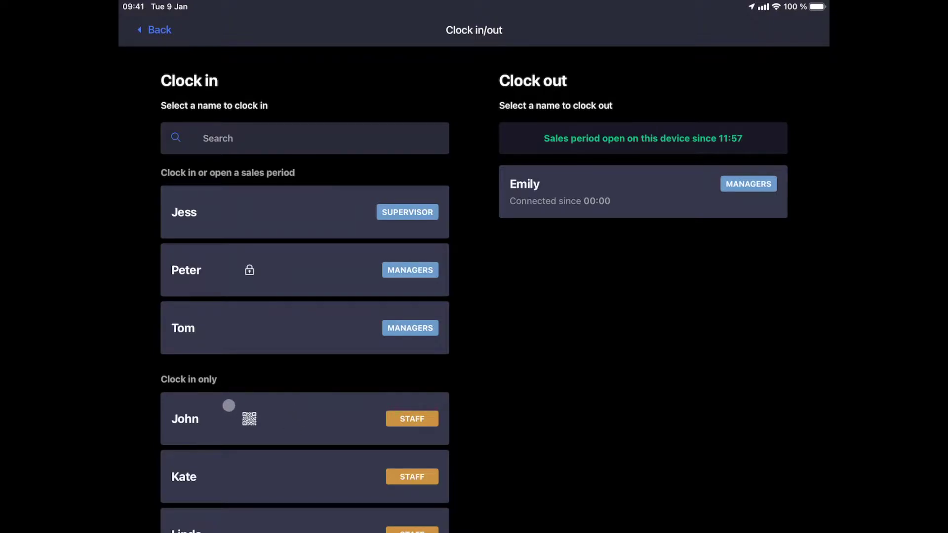
pyautogui.scroll(-2, 228, 405)
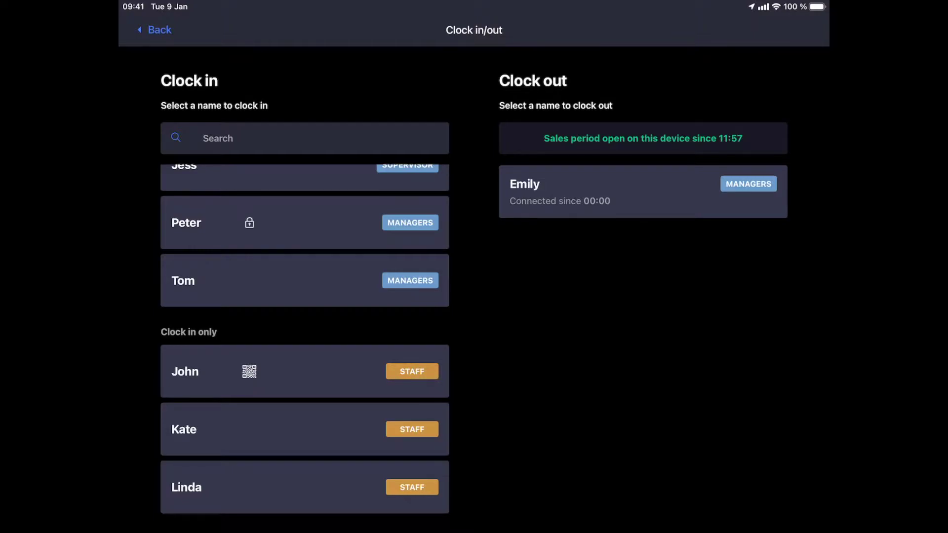
pyautogui.scroll(2, 249, 327)
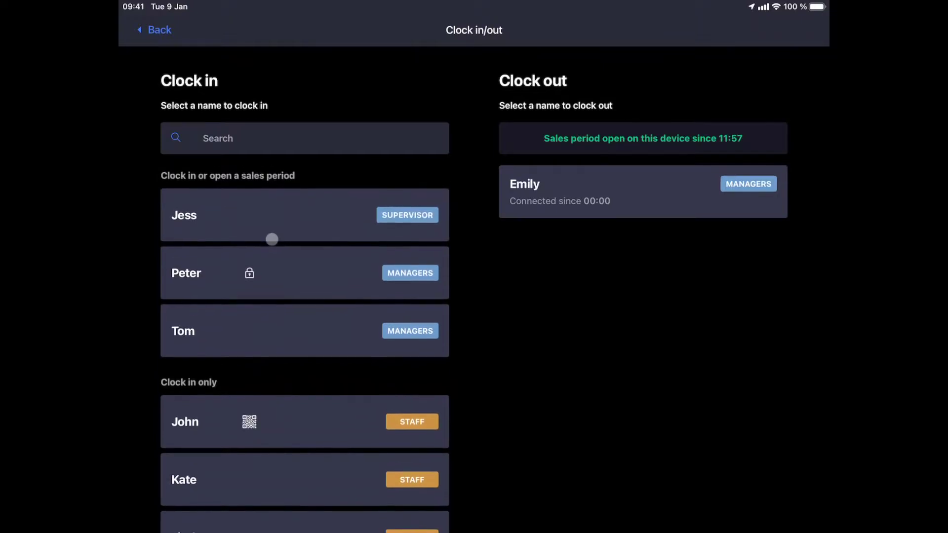
# Step: Clock in the supervisor and confirm starting their shift
pyautogui.click(274, 215)
pyautogui.click(584, 298)
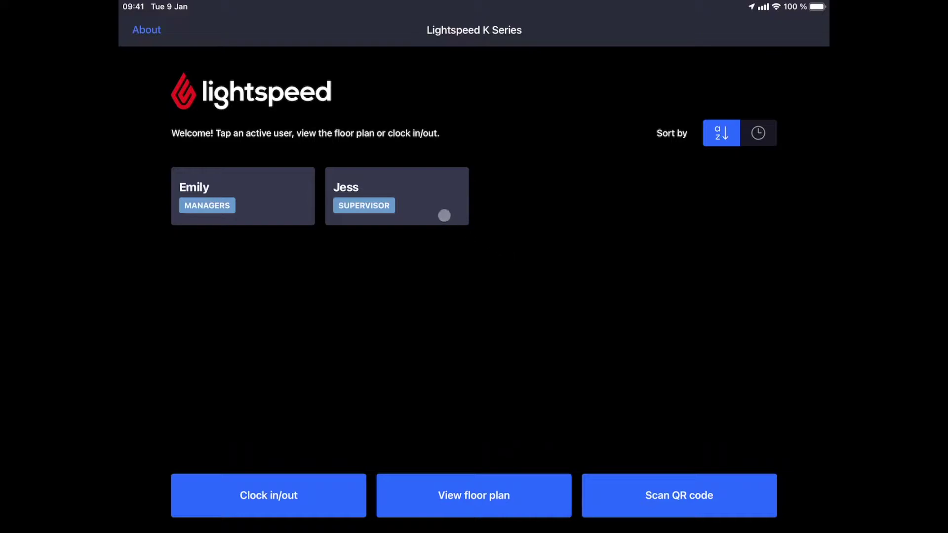
# Step: Log into the register as the supervisor and bring up table 3 via the Tables view
pyautogui.click(439, 210)
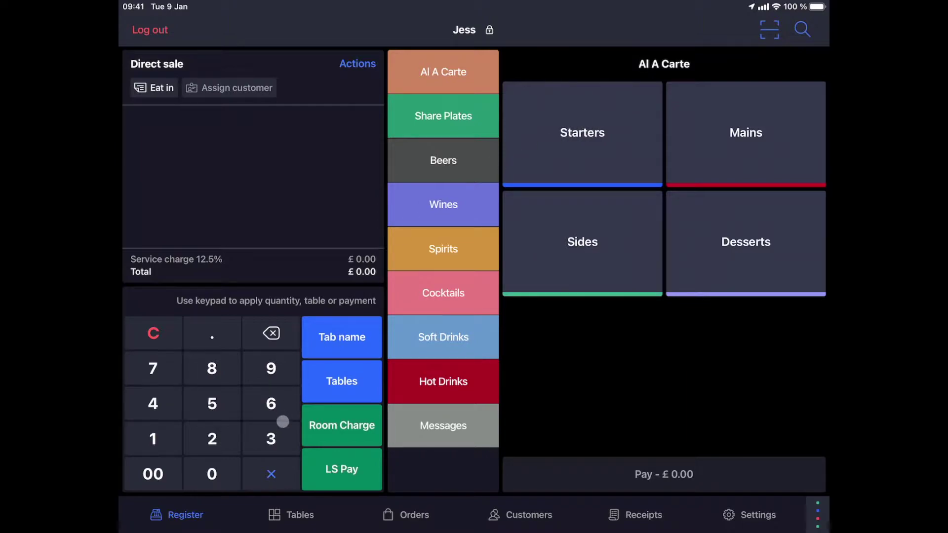
pyautogui.click(271, 438)
pyautogui.click(341, 380)
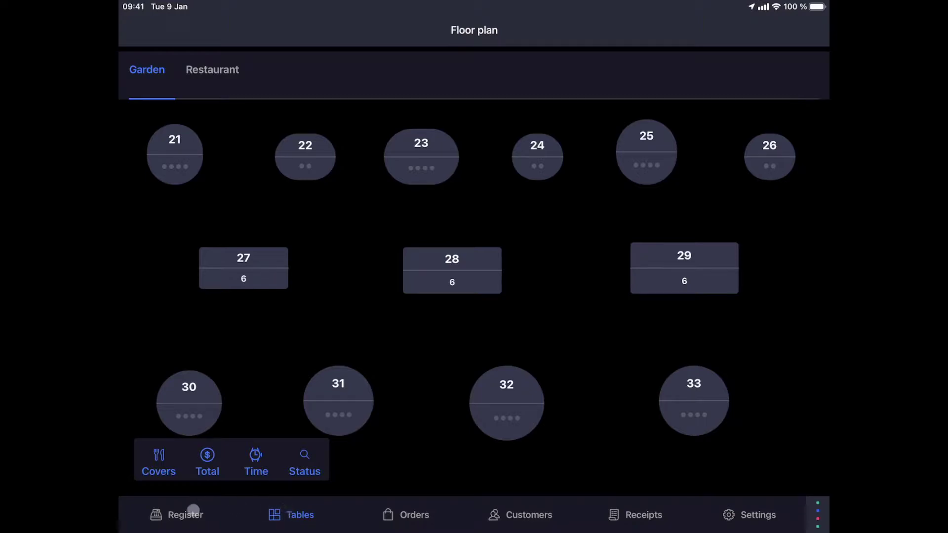
# Step: Open Table 3's order, review the By course grouping, confirm two covers and browse the wine categories
pyautogui.click(185, 515)
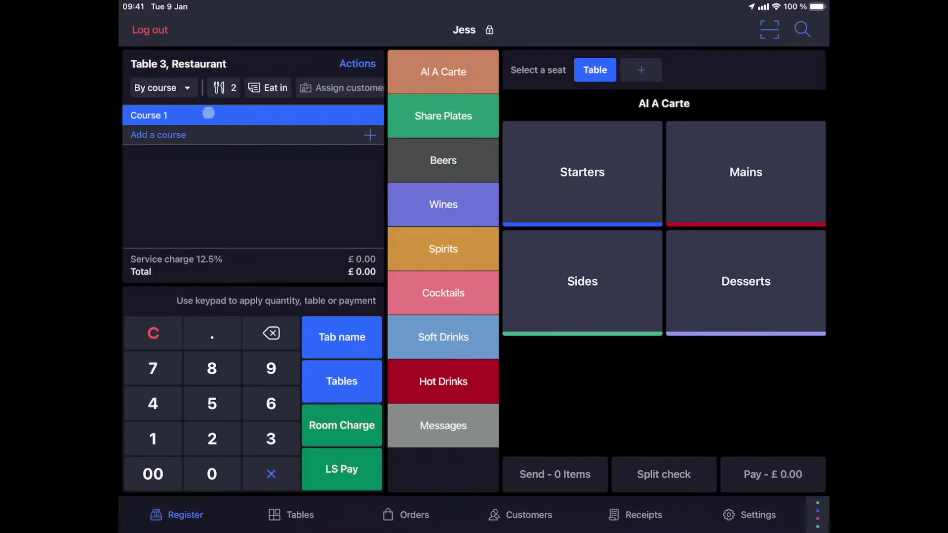
pyautogui.click(179, 88)
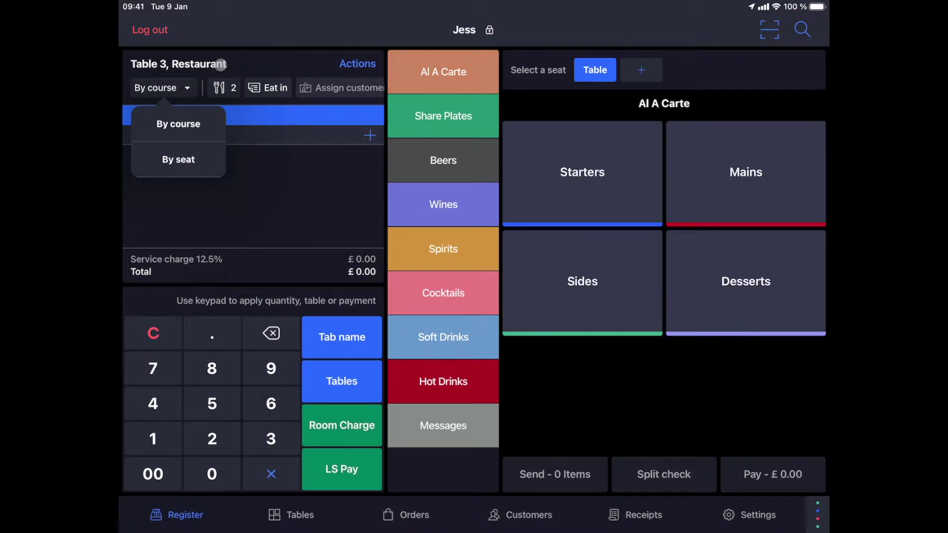
pyautogui.click(220, 88)
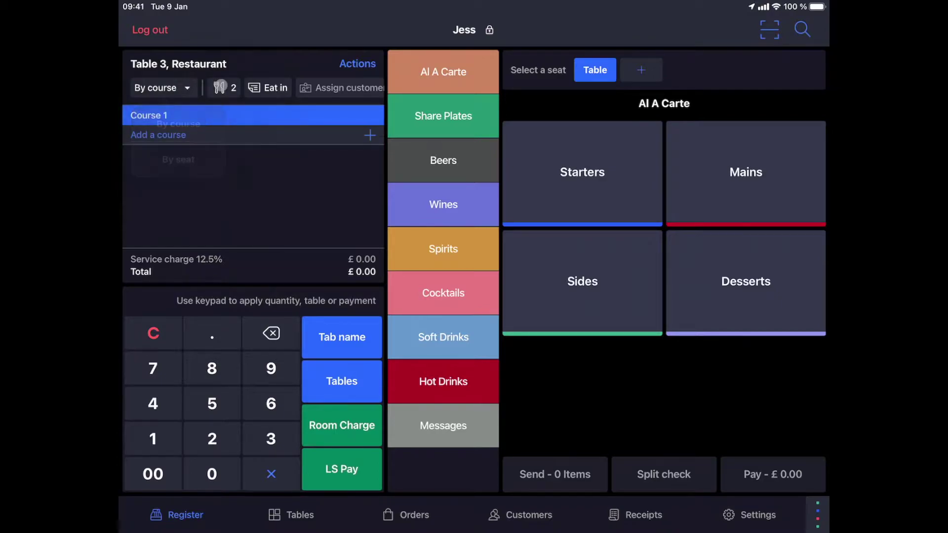
pyautogui.click(220, 88)
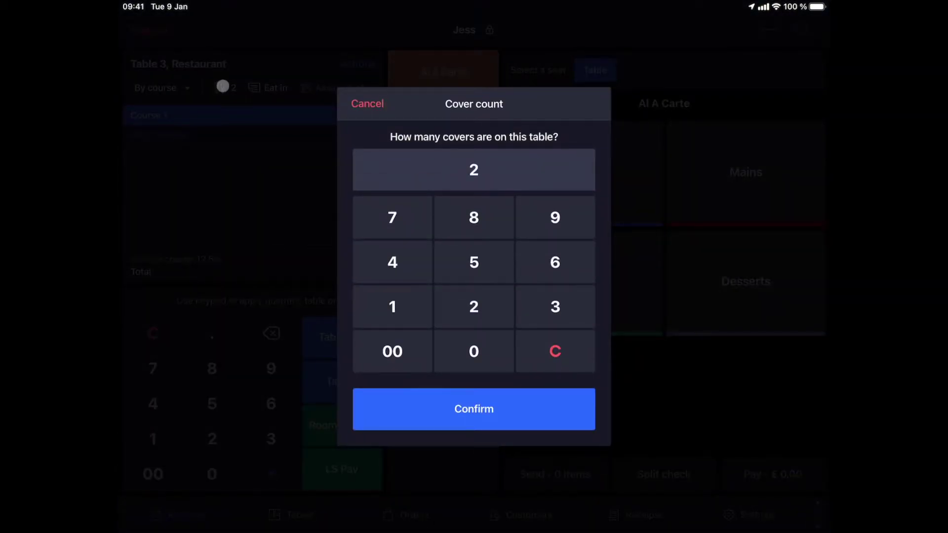
pyautogui.click(222, 87)
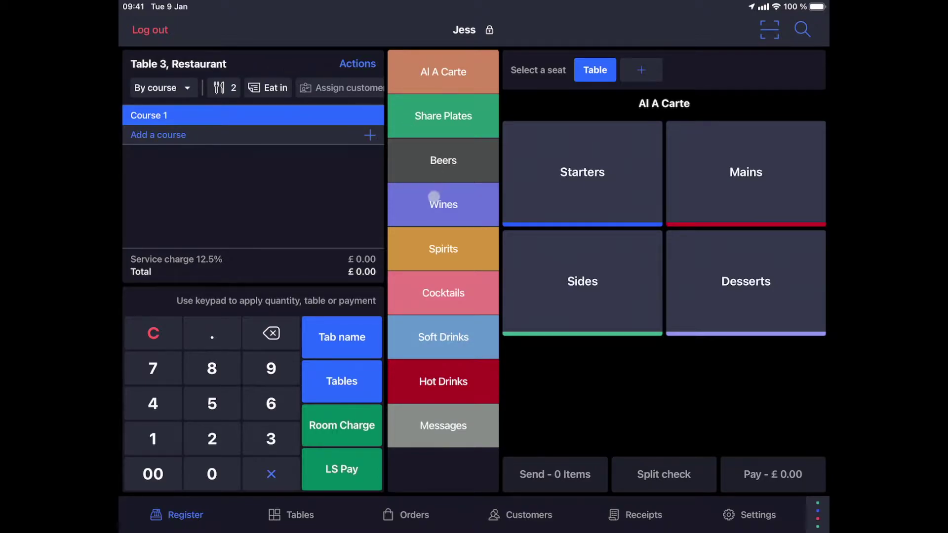
pyautogui.click(436, 198)
pyautogui.click(615, 177)
pyautogui.click(751, 263)
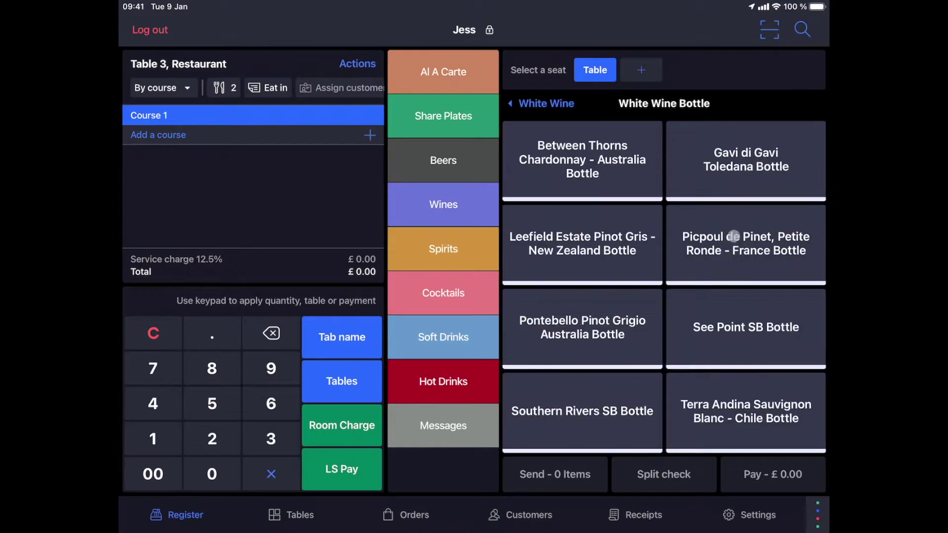
pyautogui.click(735, 167)
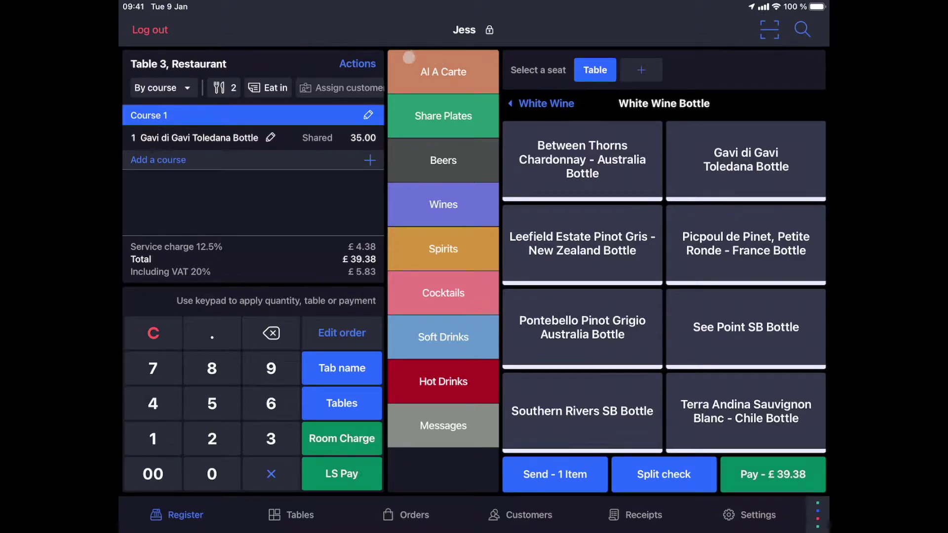
pyautogui.click(443, 71)
pyautogui.click(582, 172)
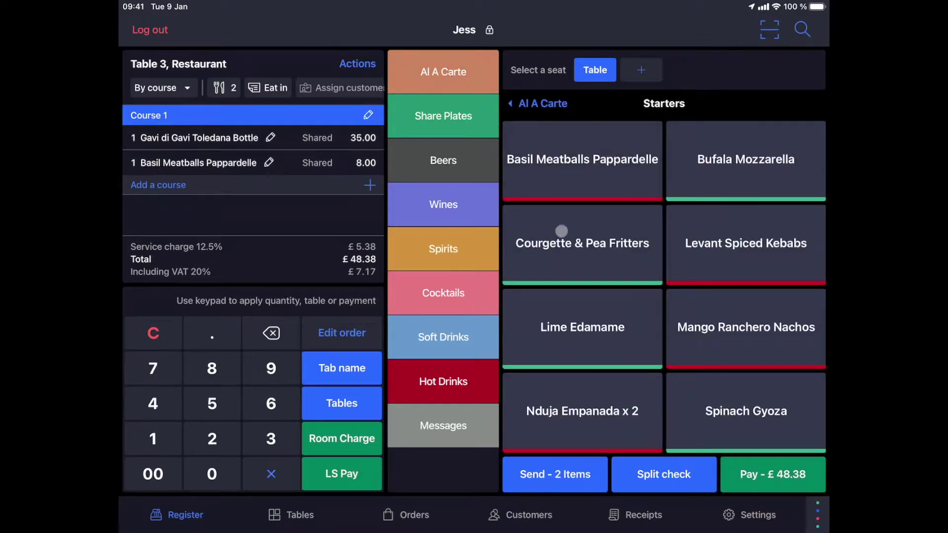
pyautogui.click(560, 227)
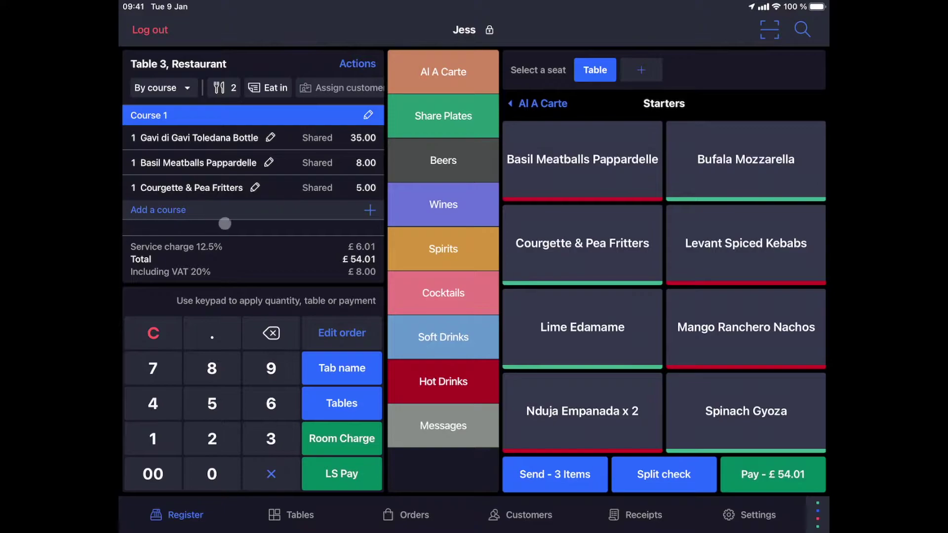
pyautogui.click(172, 210)
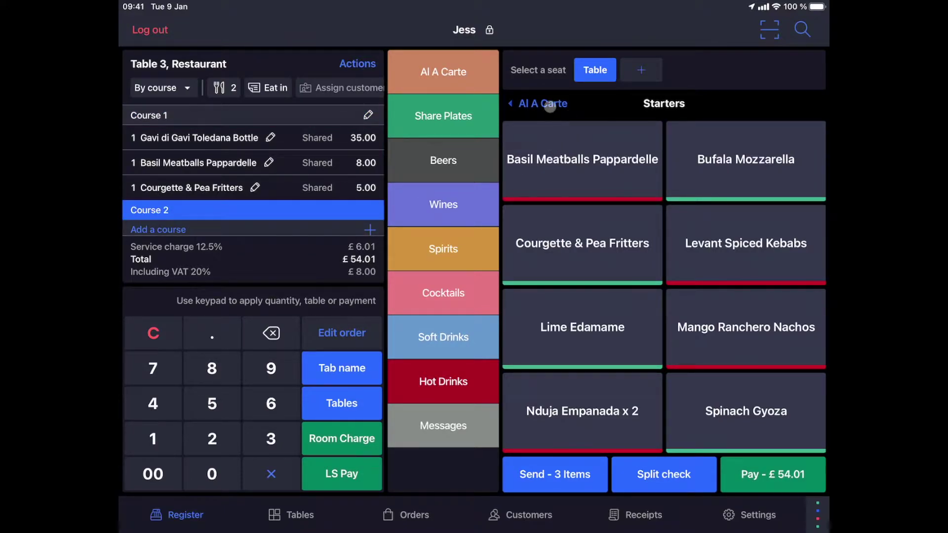
pyautogui.click(543, 102)
pyautogui.click(727, 169)
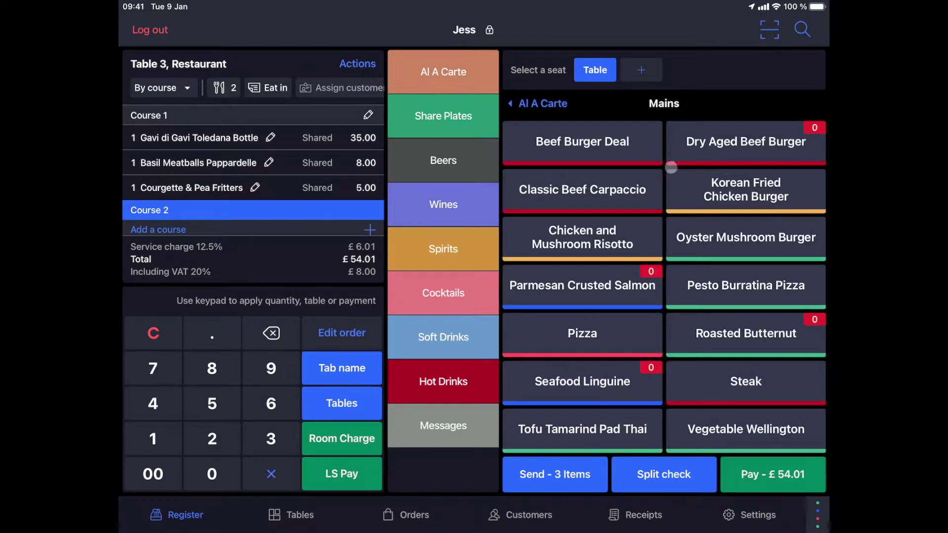
pyautogui.click(632, 179)
pyautogui.click(744, 190)
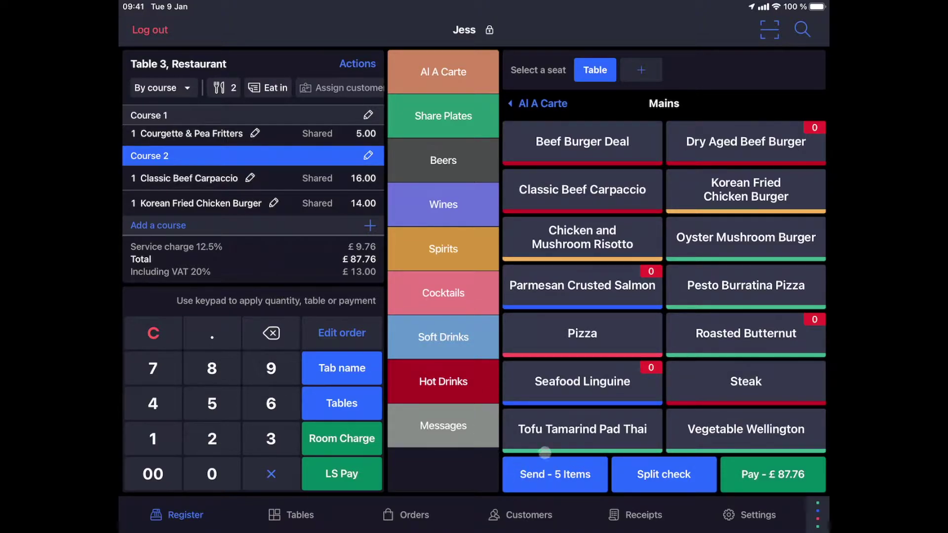
pyautogui.click(551, 473)
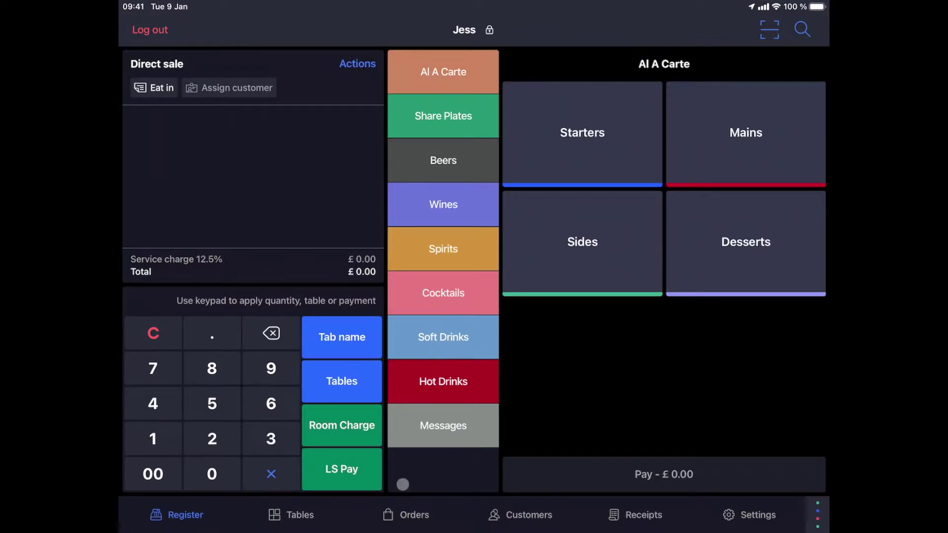
# Step: Show table totals and course status on the floor plan, then reopen Table 3's £87.76 order
pyautogui.click(300, 514)
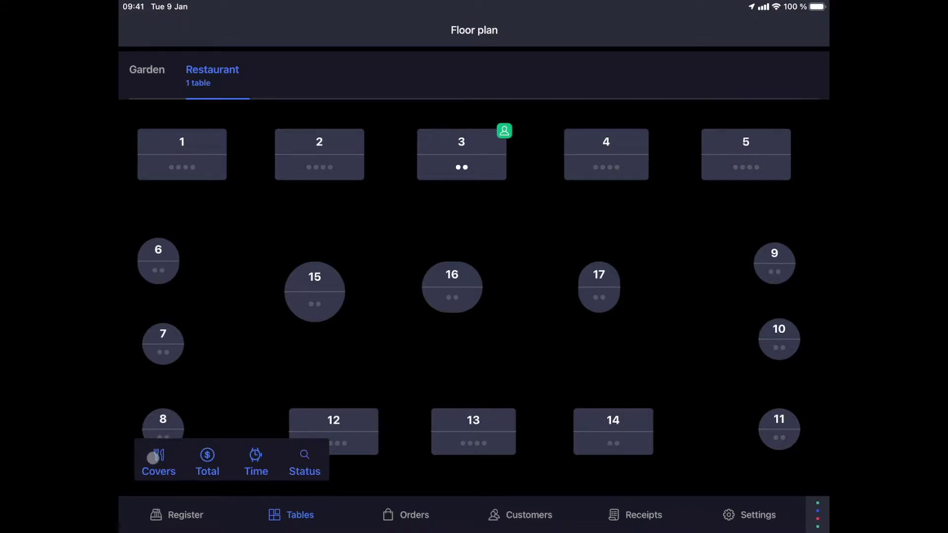
pyautogui.click(206, 458)
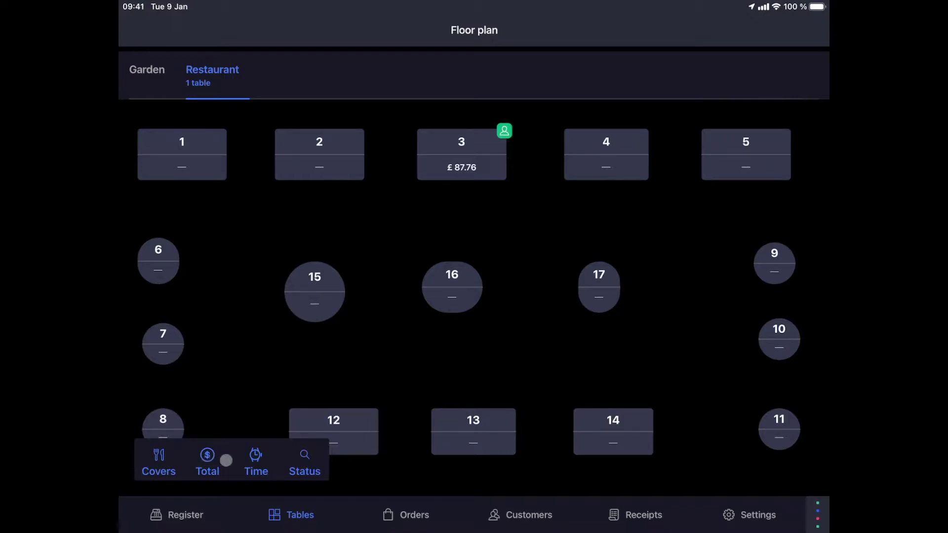
pyautogui.click(305, 457)
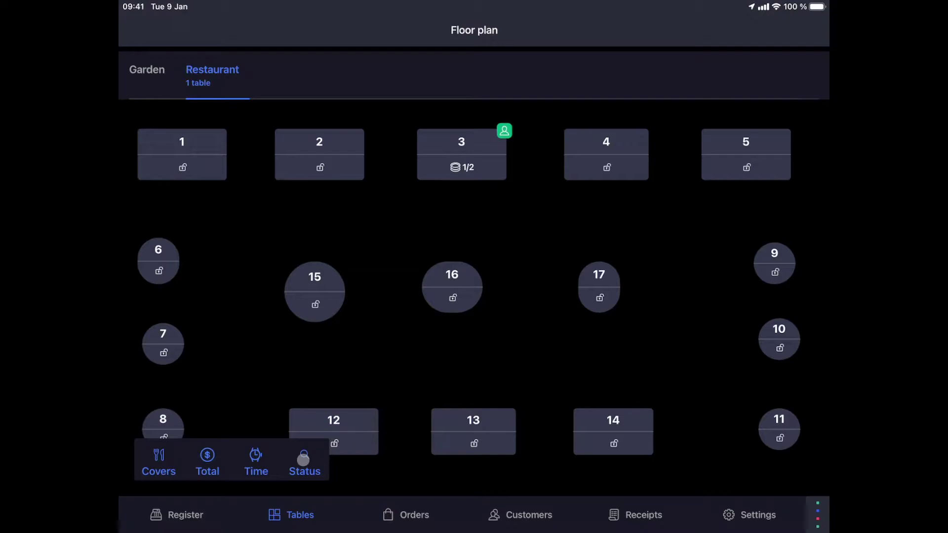
pyautogui.click(450, 153)
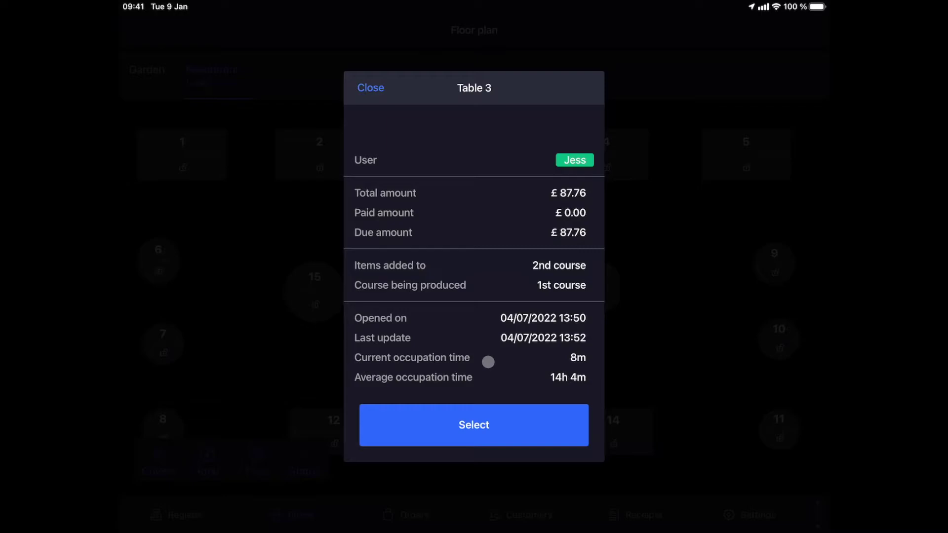
pyautogui.click(473, 424)
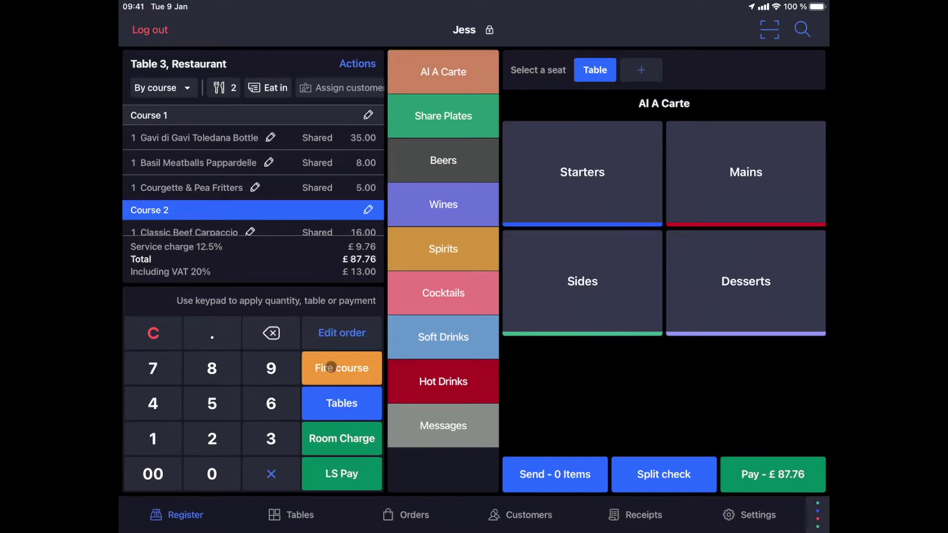
# Step: Fire Course 1 to the kitchen and reopen Table 3's order via the keypad
pyautogui.click(330, 367)
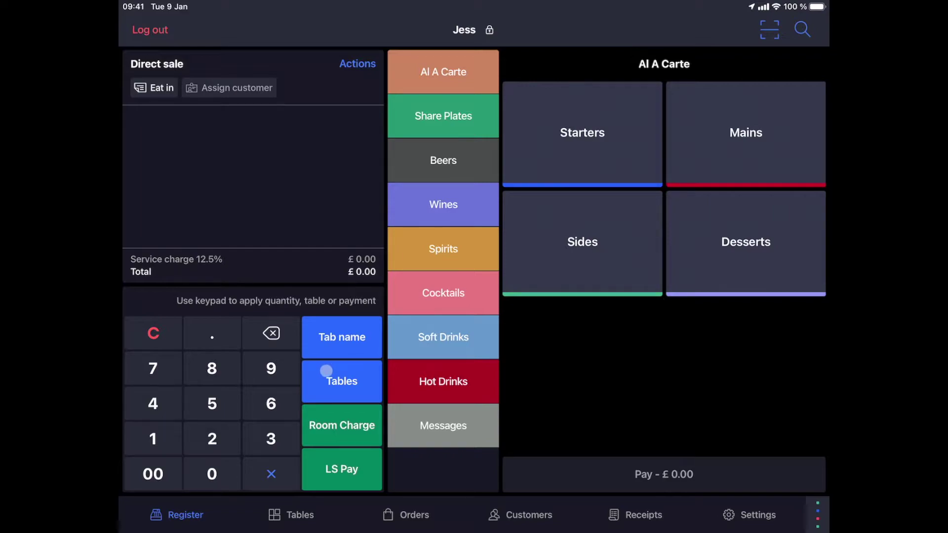
pyautogui.click(270, 439)
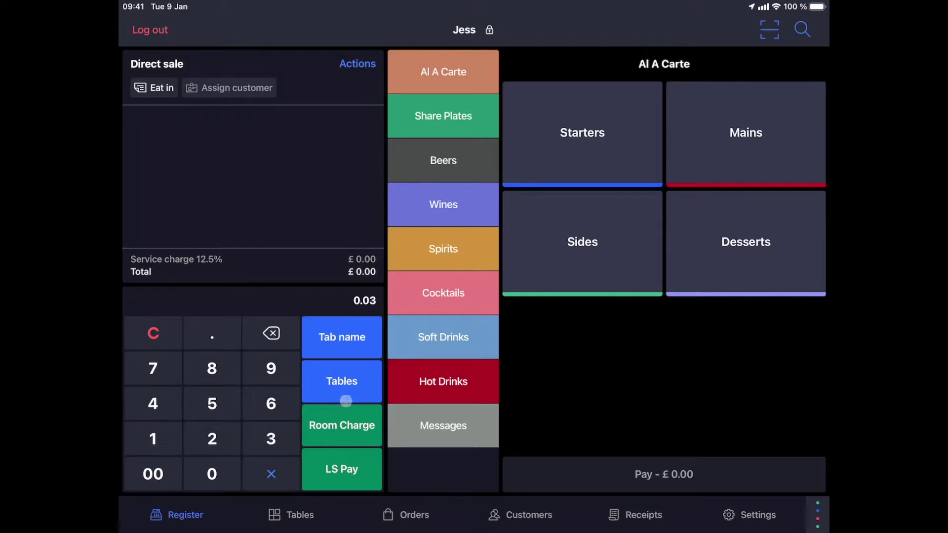
pyautogui.click(341, 380)
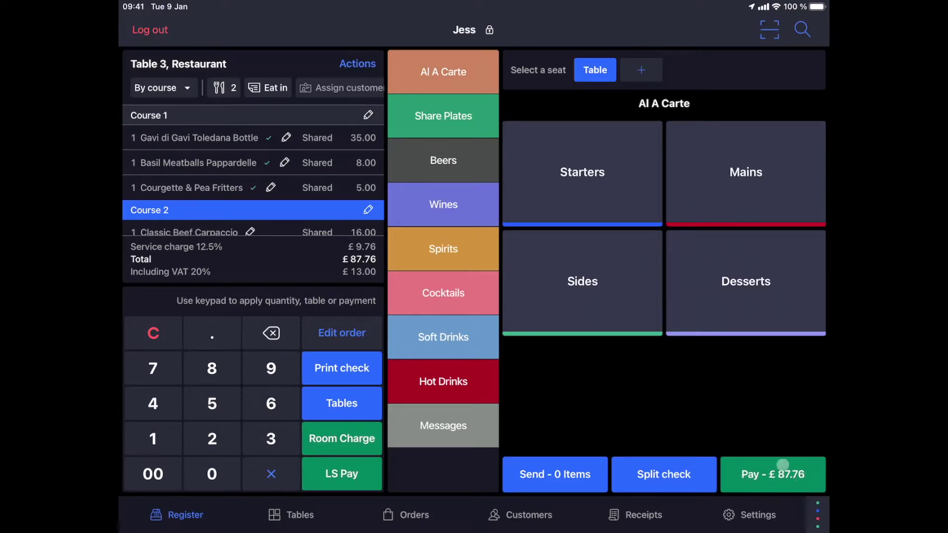
# Step: Start paying Table 3's bill, try splitting by cover, then switch to splitting by items
pyautogui.click(785, 471)
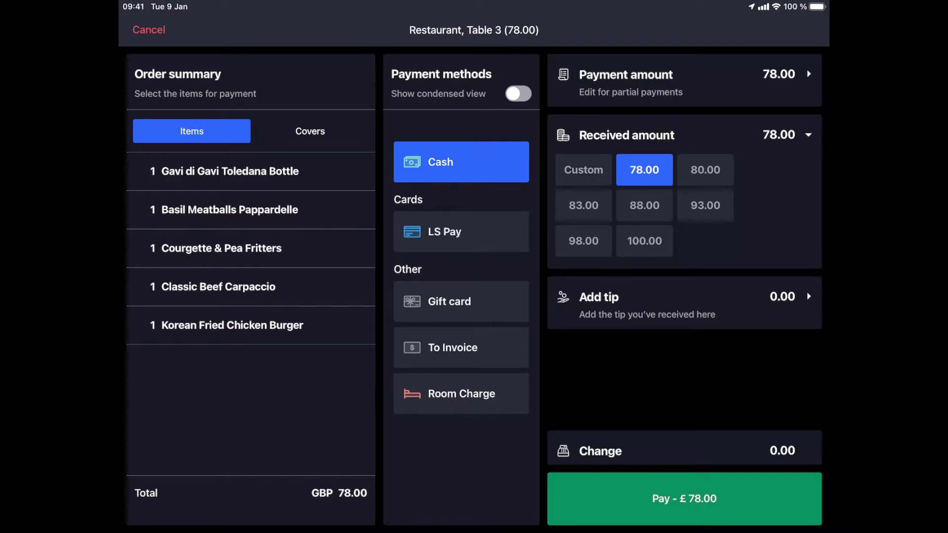
pyautogui.click(310, 130)
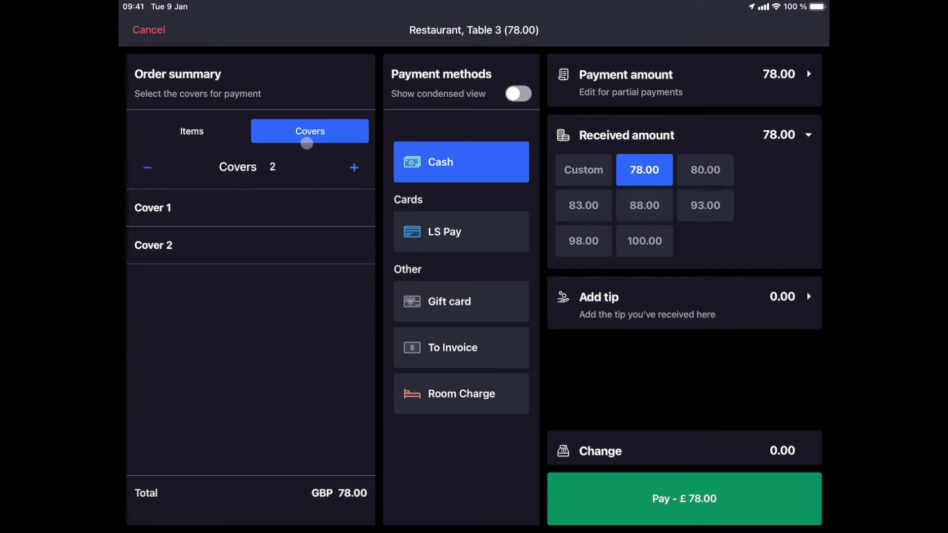
pyautogui.click(289, 194)
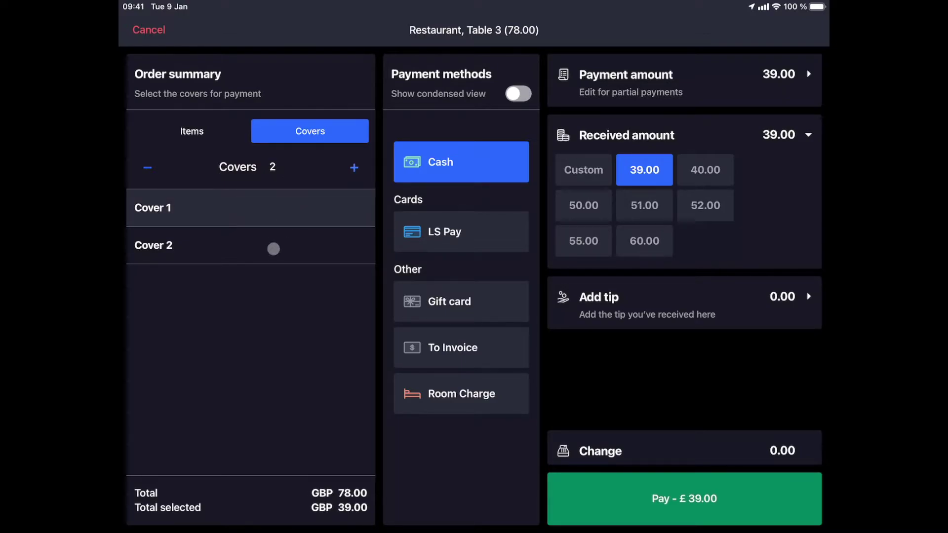
pyautogui.click(243, 208)
pyautogui.click(211, 130)
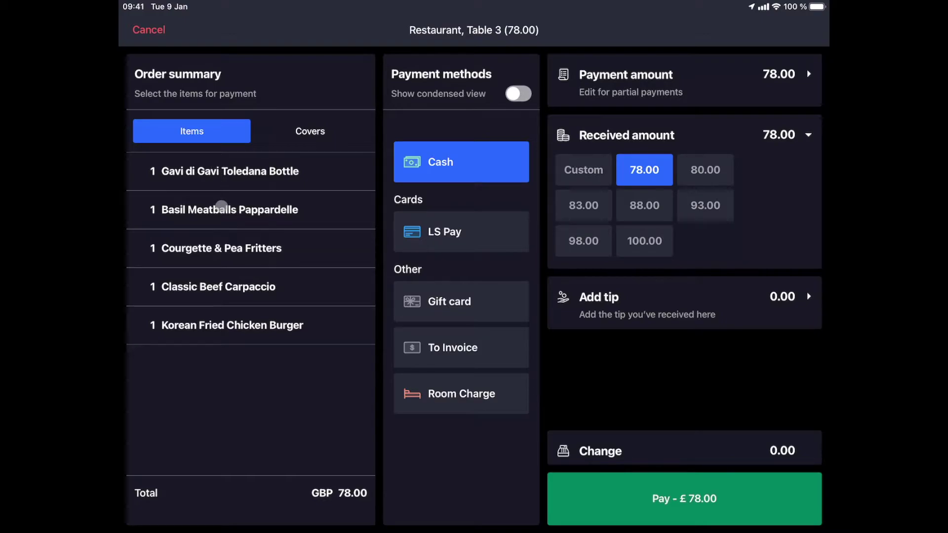
# Step: Pay 59.00 by LS Pay card for the Pappardelle, Beef Carpaccio and Gavi di Gavi bottle
pyautogui.click(222, 210)
pyautogui.click(211, 285)
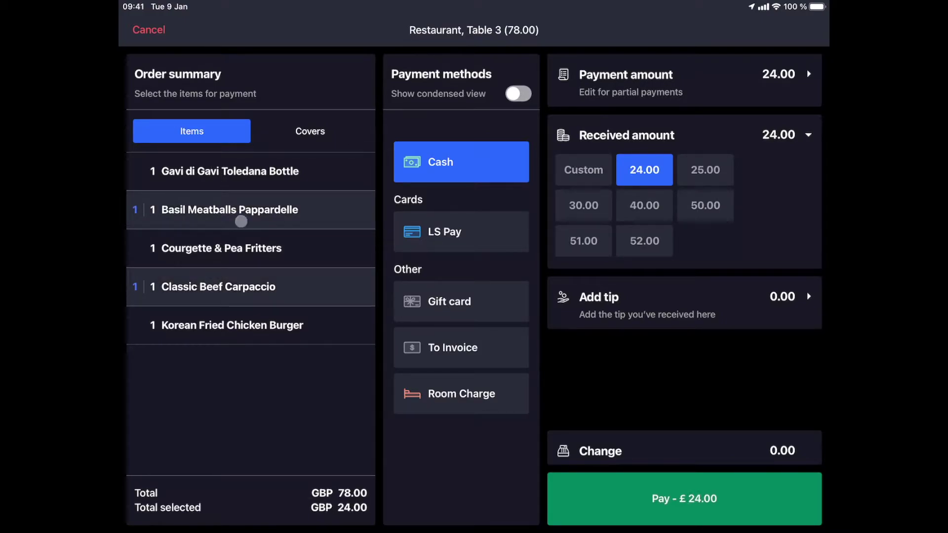
pyautogui.click(245, 178)
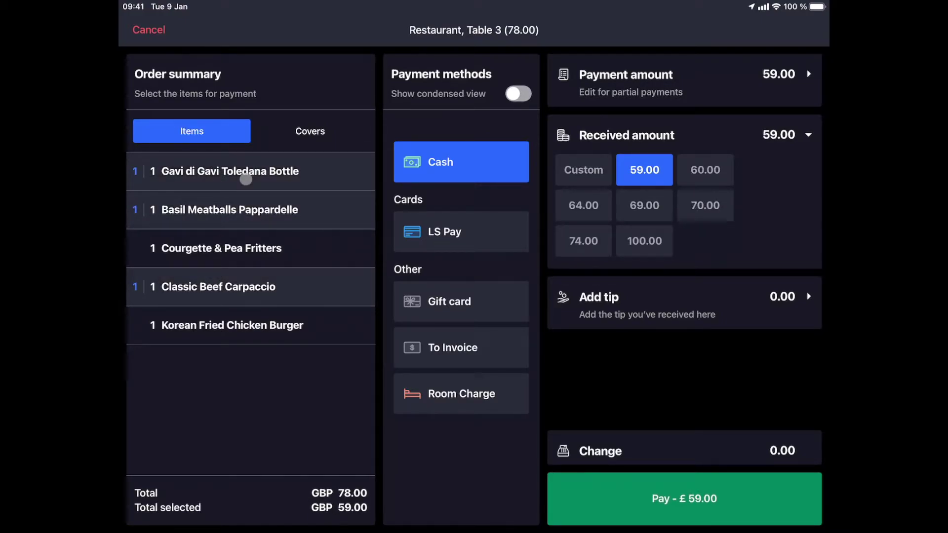
pyautogui.click(475, 226)
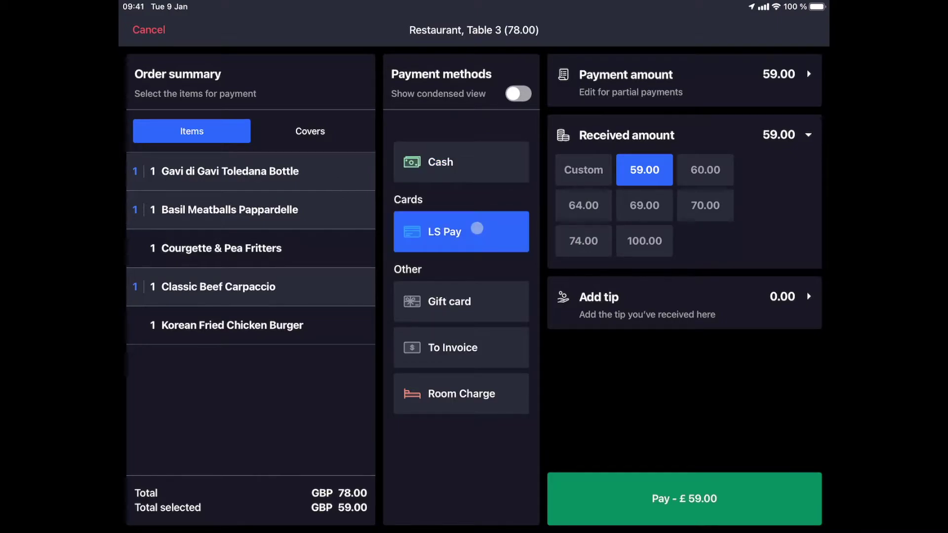
pyautogui.click(670, 498)
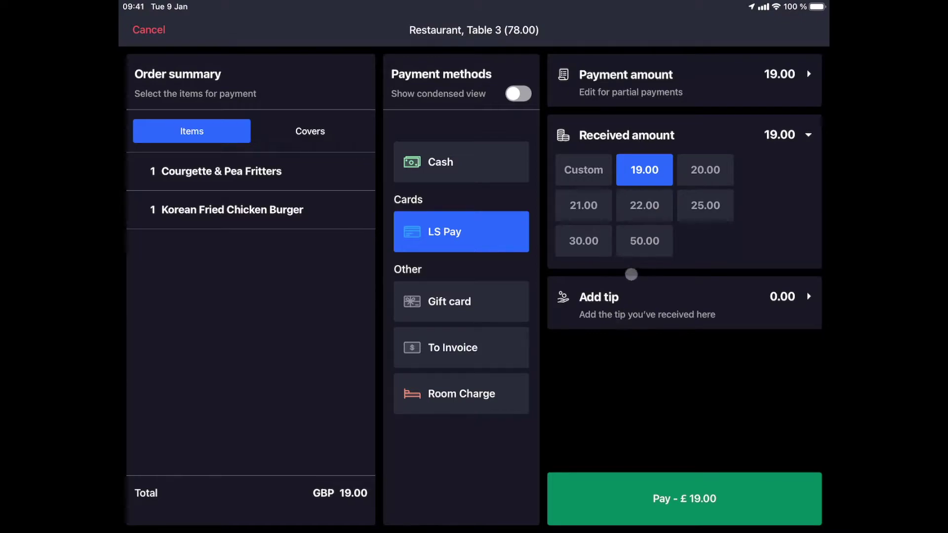
# Step: Add a 2.00 tip and charge the remaining 19.00 by card
pyautogui.click(622, 296)
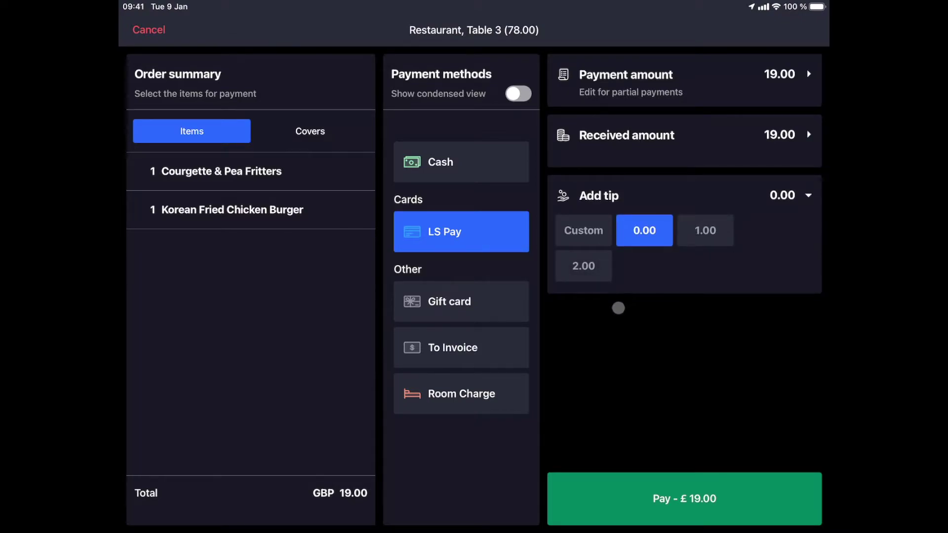
pyautogui.click(584, 265)
pyautogui.click(686, 474)
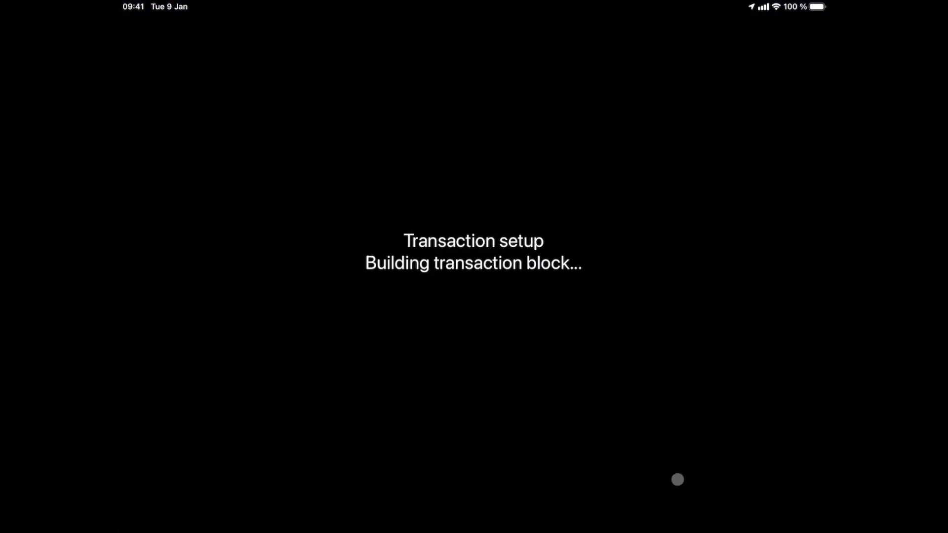
pyautogui.click(649, 373)
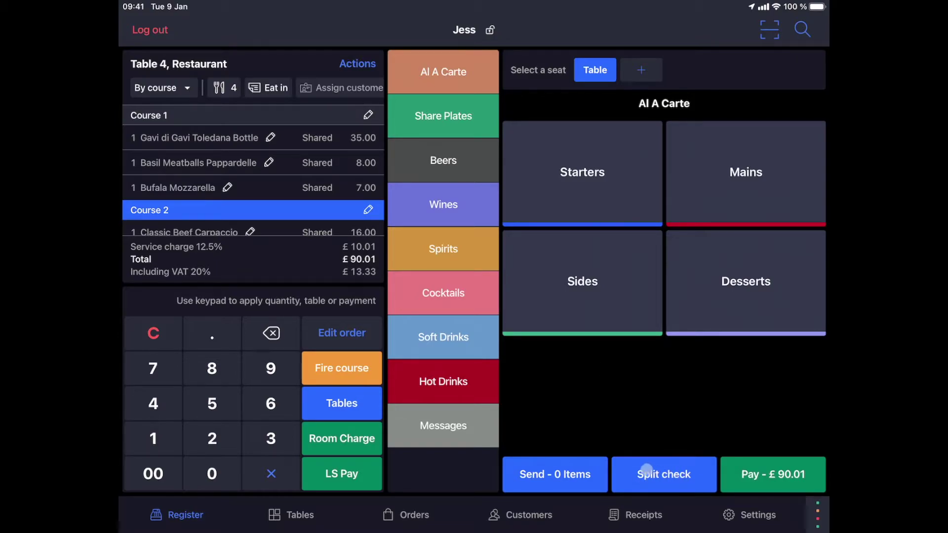
# Step: Split Table 4's bill into two checks, sharing the Gavi di Gavi bottle half each
pyautogui.click(675, 473)
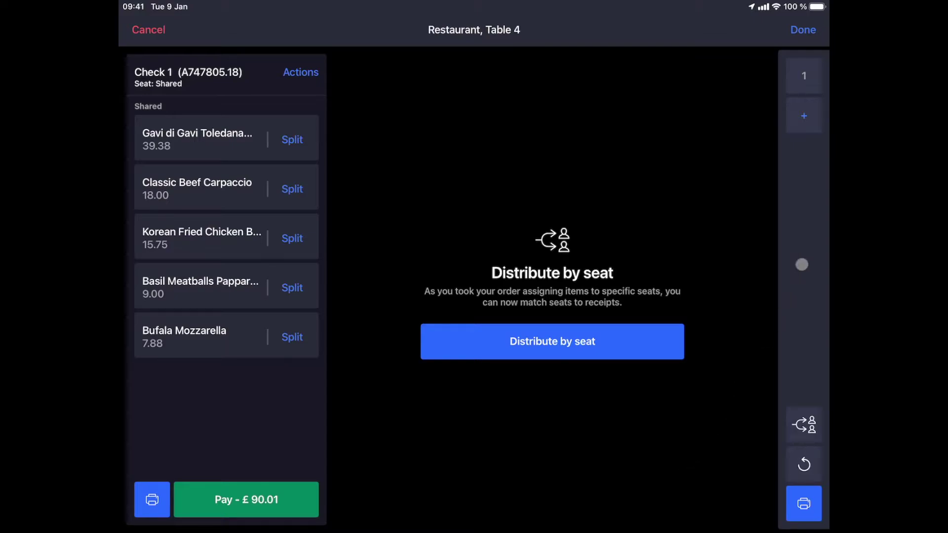
pyautogui.click(804, 116)
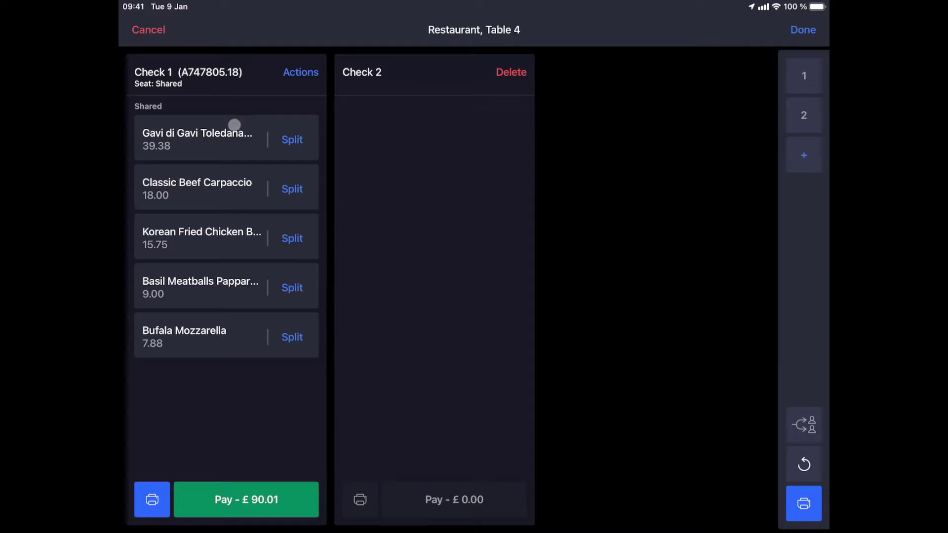
pyautogui.click(291, 140)
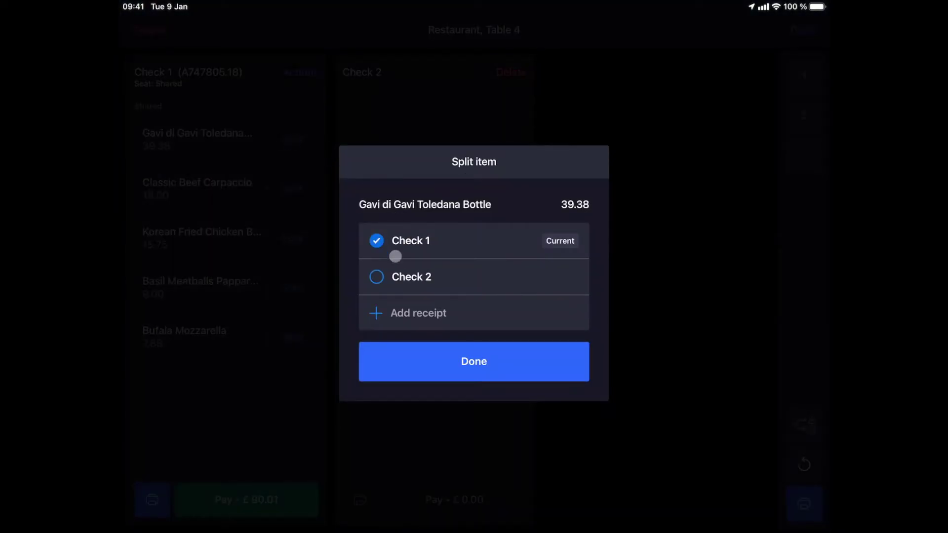
pyautogui.click(376, 277)
pyautogui.click(419, 339)
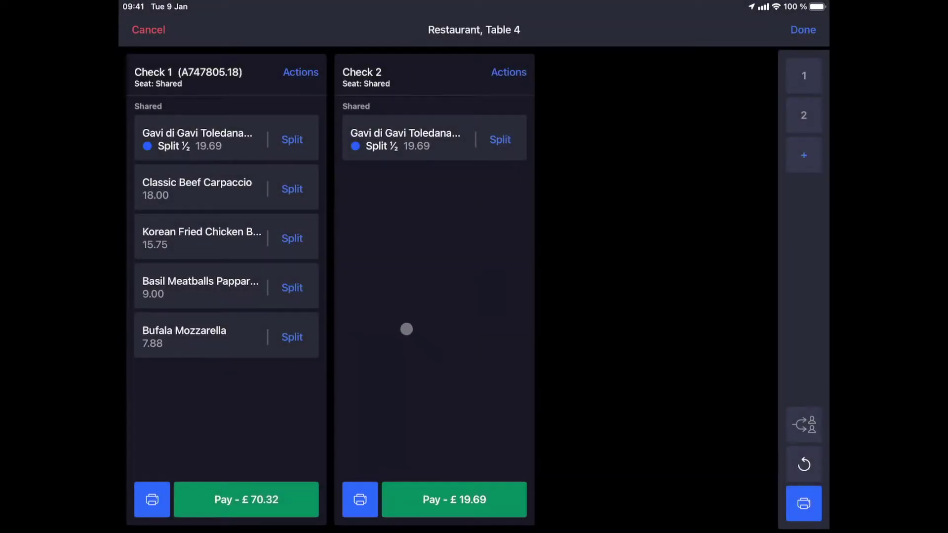
# Step: Move the Classic Beef Carpaccio and Basil Meatballs Pappardelle onto Check 2
pyautogui.click(216, 182)
pyautogui.click(441, 222)
pyautogui.click(219, 246)
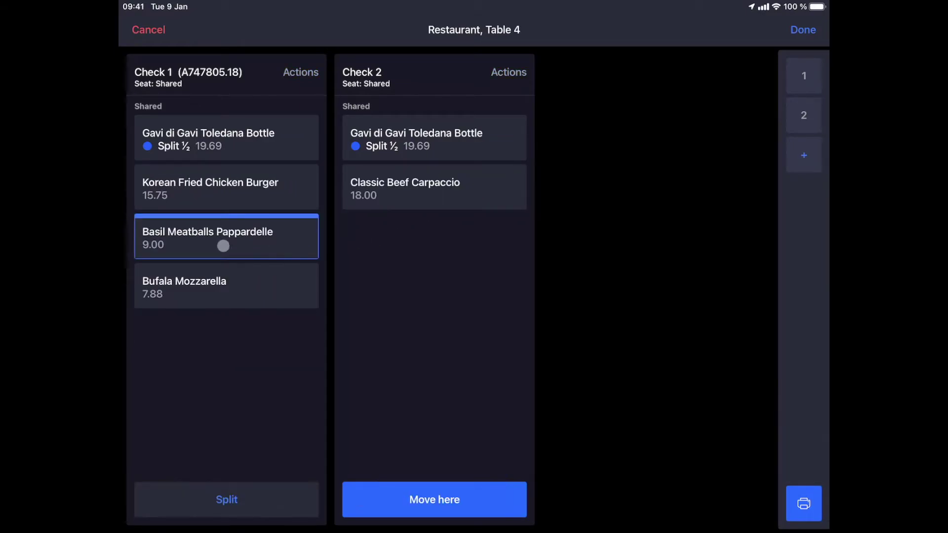
pyautogui.click(417, 286)
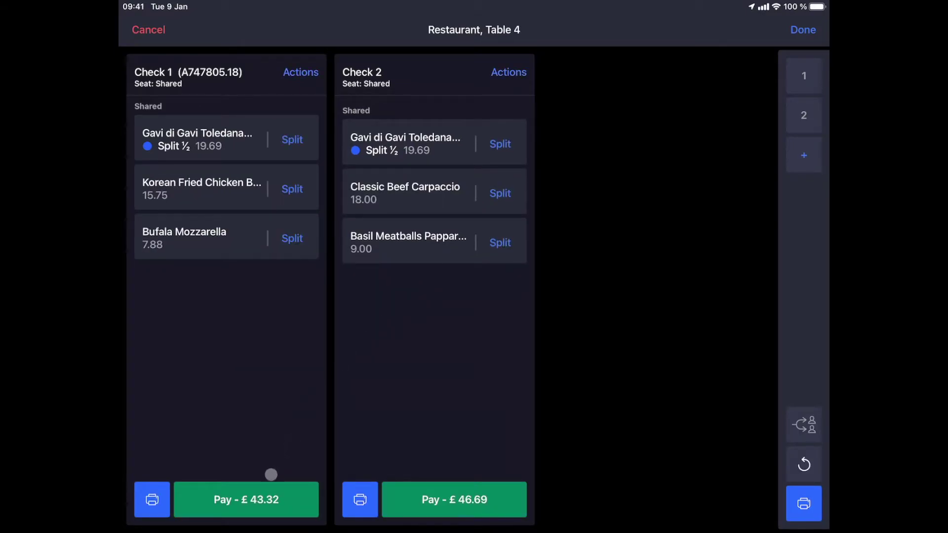
# Step: Pay Check 1's 43.32, then settle Check 2's £46.69 by LS Pay card
pyautogui.click(255, 499)
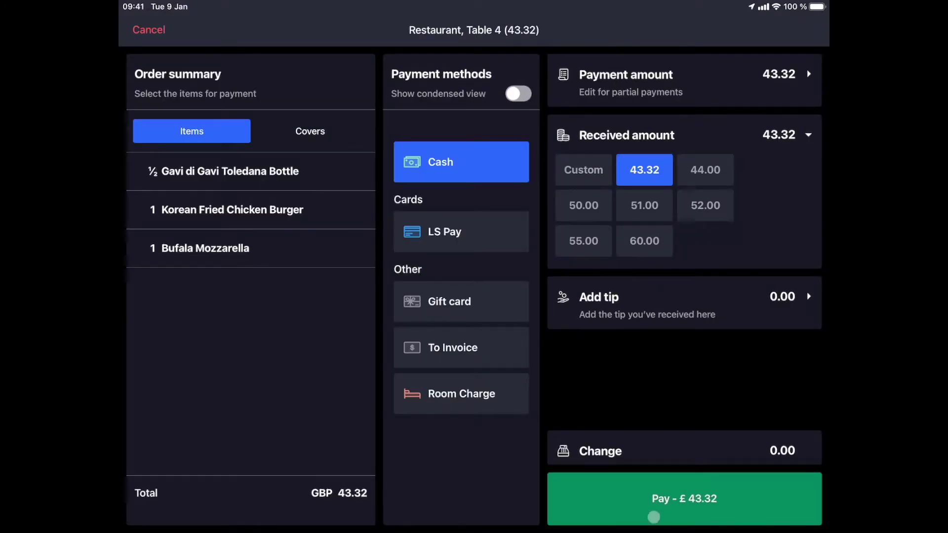
pyautogui.click(654, 514)
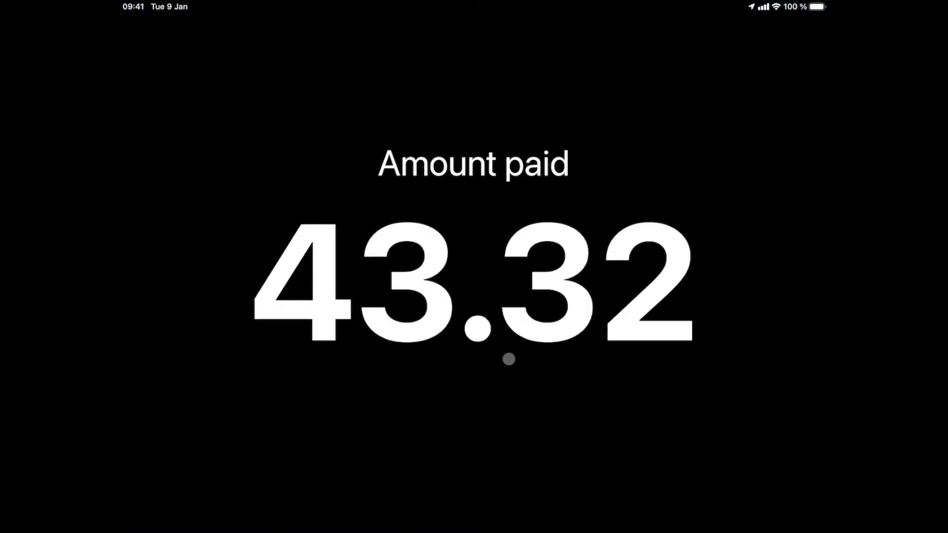
pyautogui.click(508, 359)
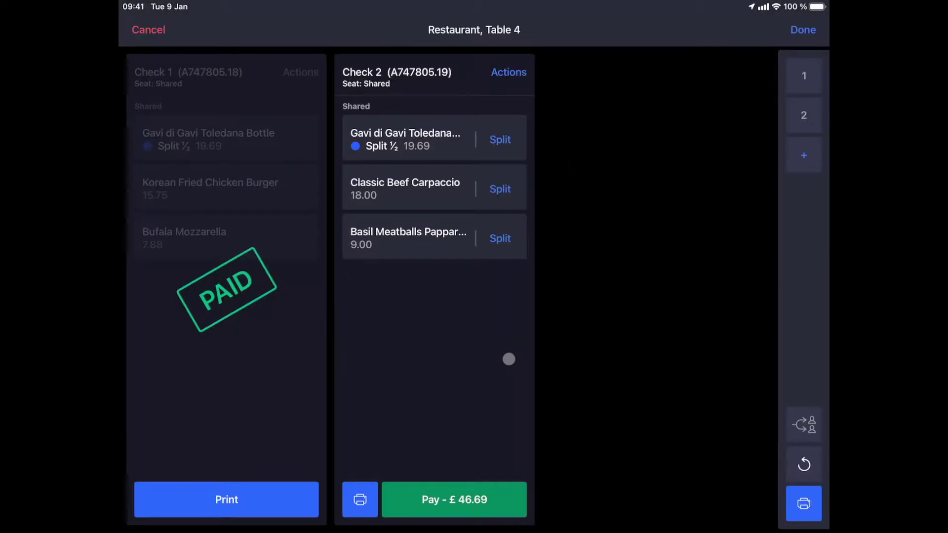
pyautogui.click(444, 499)
pyautogui.click(459, 499)
pyautogui.click(444, 231)
pyautogui.click(684, 498)
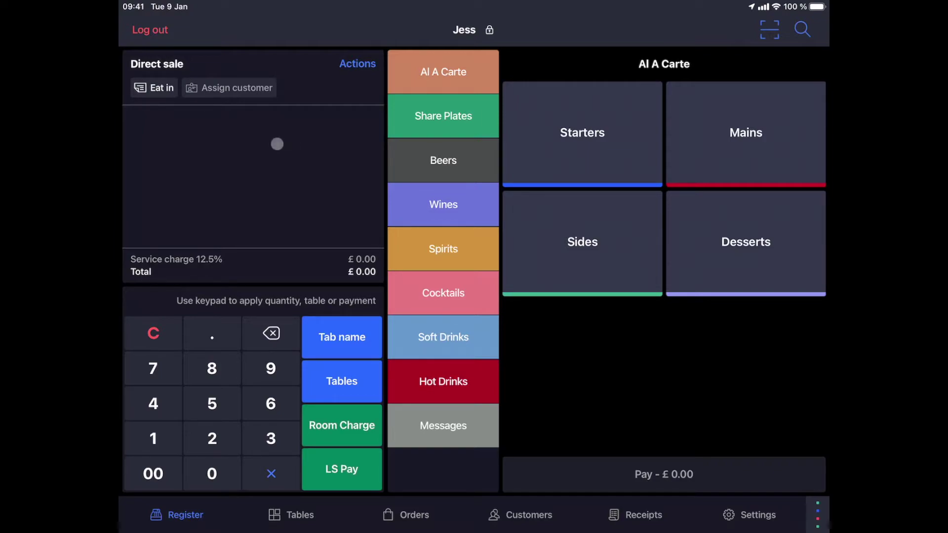
# Step: Add a Between Thorns Chardonnay bottle to Garden table 22 and send the order
pyautogui.click(292, 515)
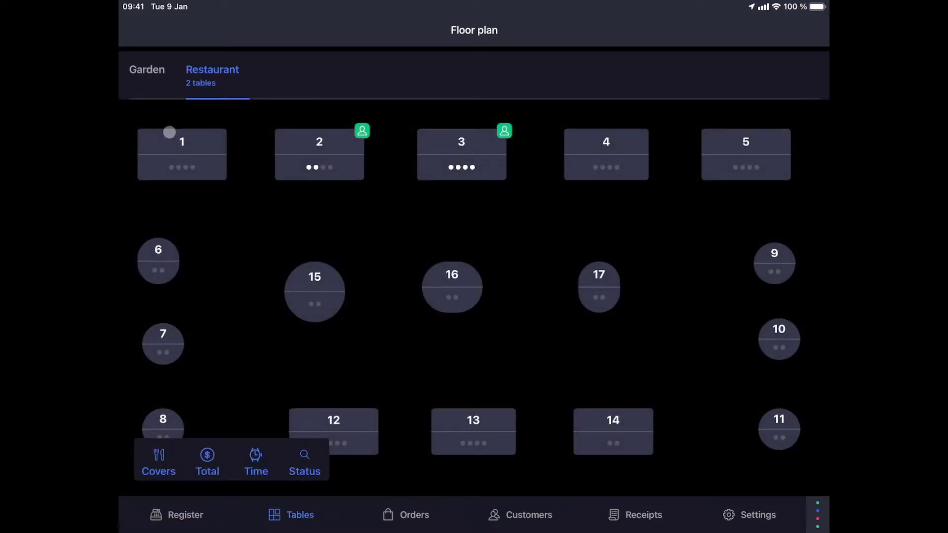
pyautogui.click(152, 86)
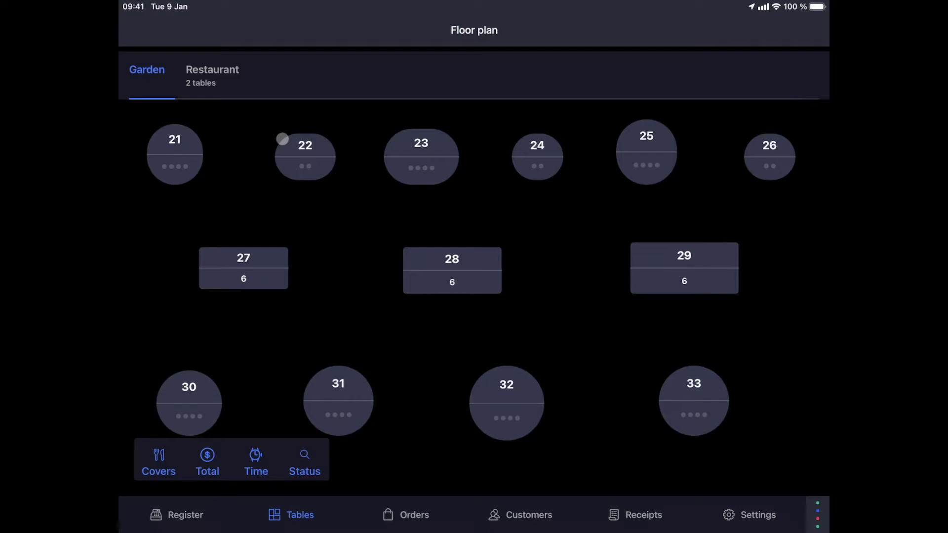
pyautogui.click(295, 144)
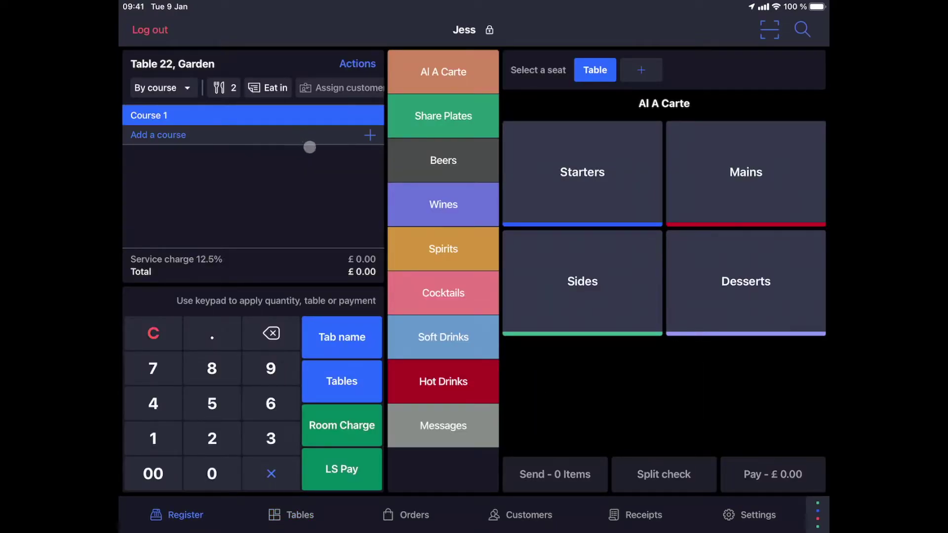
pyautogui.click(444, 200)
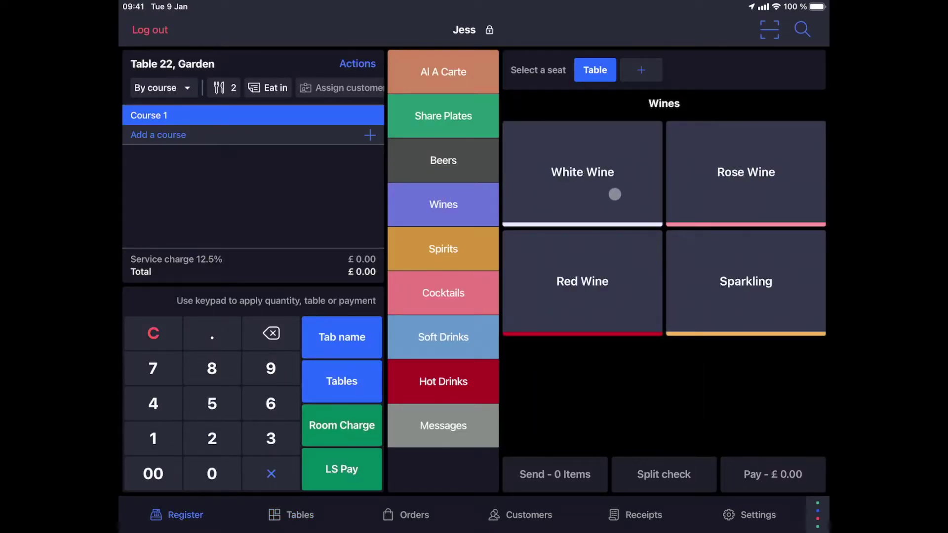
pyautogui.click(614, 194)
pyautogui.click(771, 286)
pyautogui.click(596, 177)
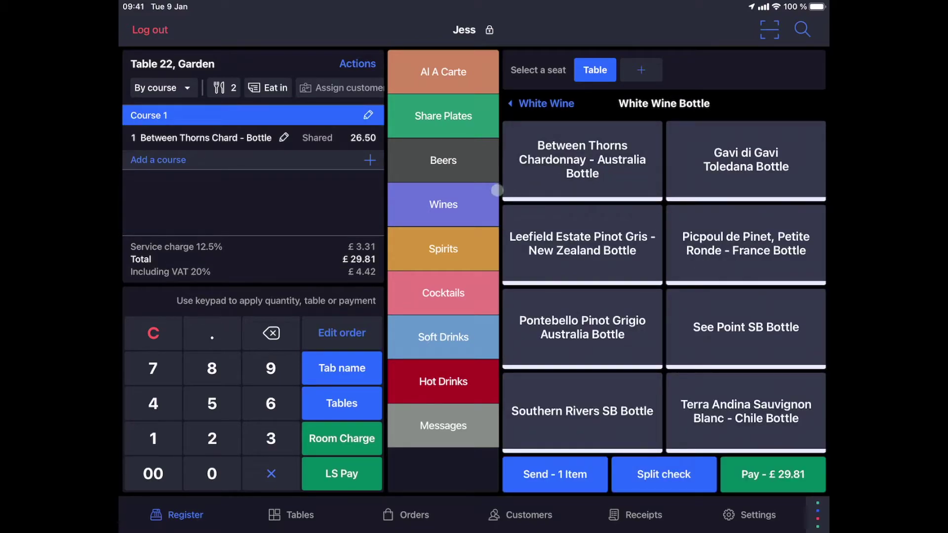
pyautogui.click(569, 476)
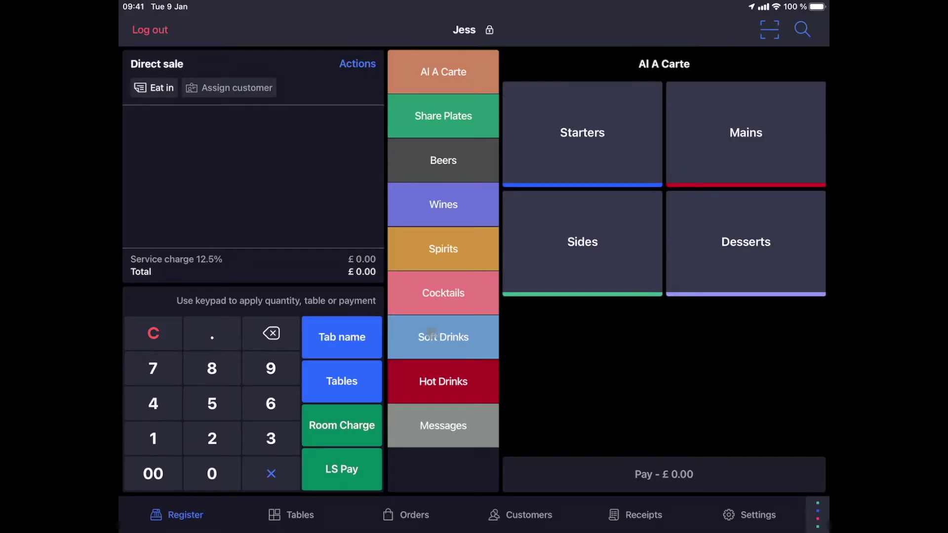
# Step: Reopen table 22 and start transferring its order, browsing to the Restaurant floor plan
pyautogui.click(285, 519)
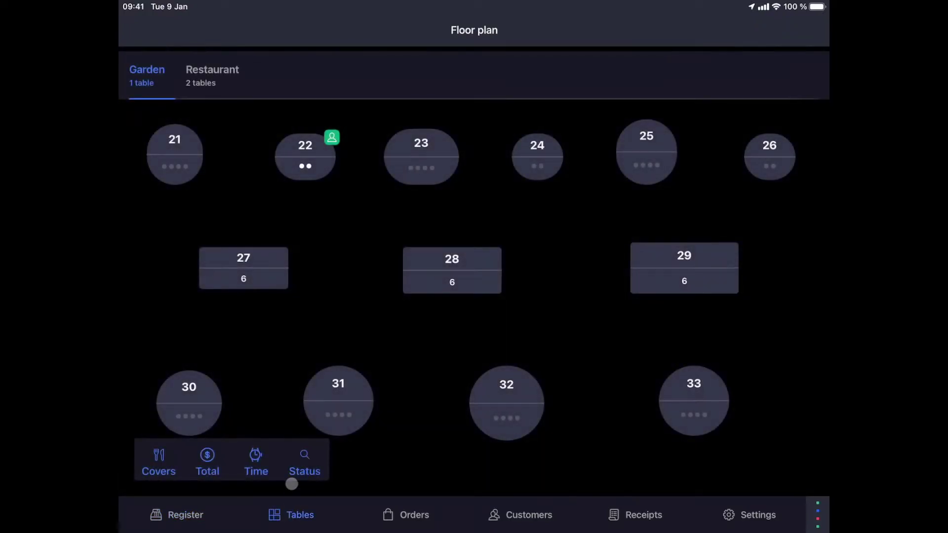
pyautogui.click(322, 145)
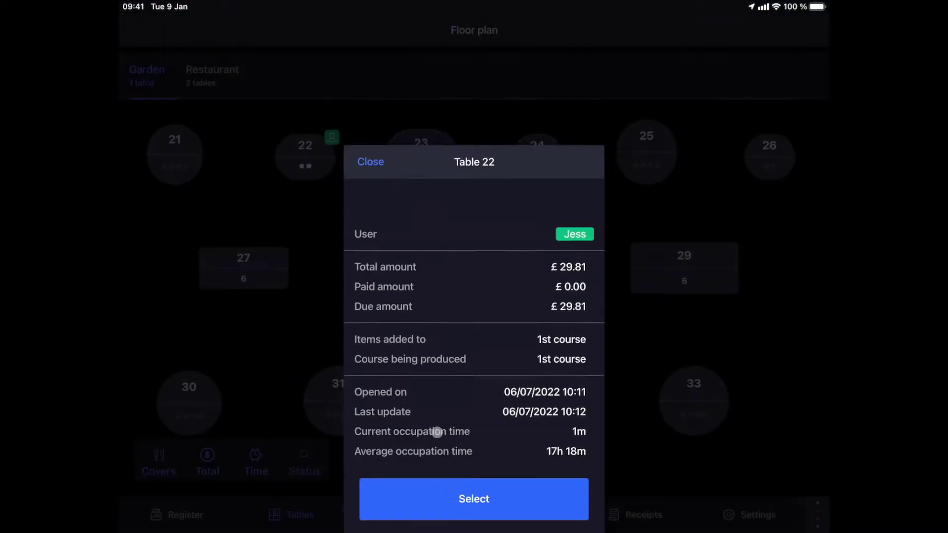
pyautogui.click(474, 498)
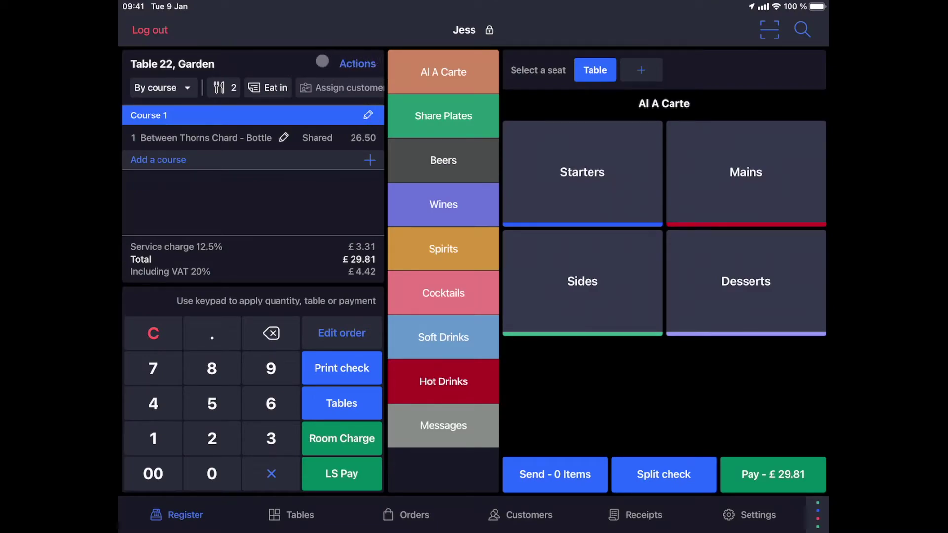
pyautogui.click(357, 63)
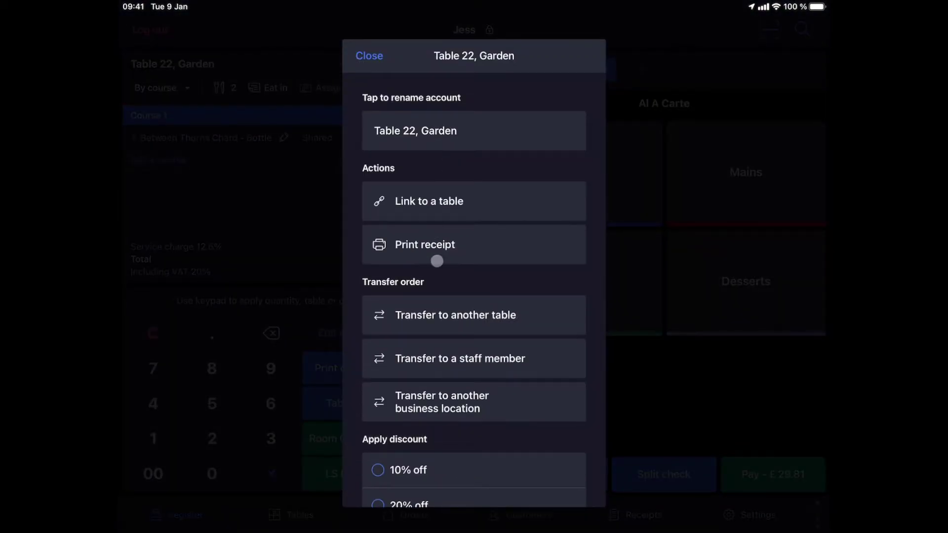
pyautogui.click(492, 320)
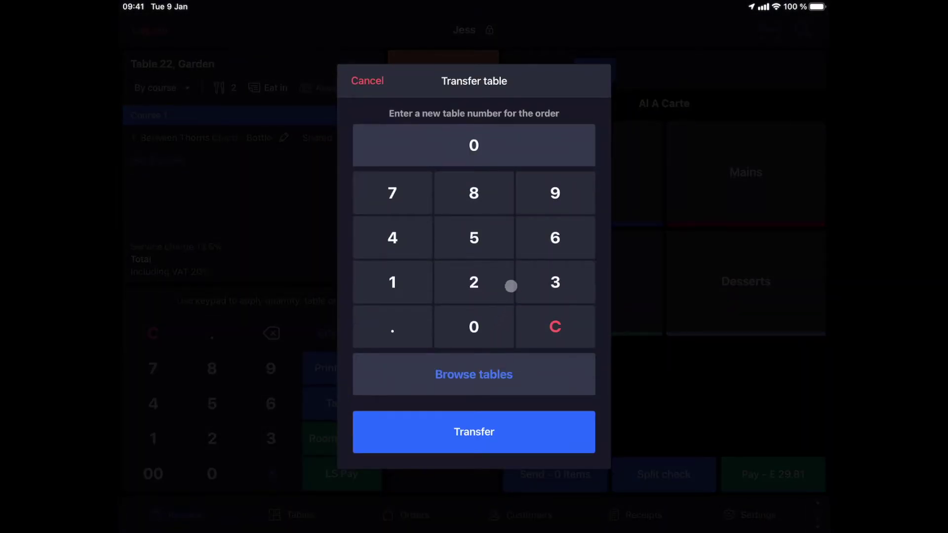
pyautogui.click(450, 366)
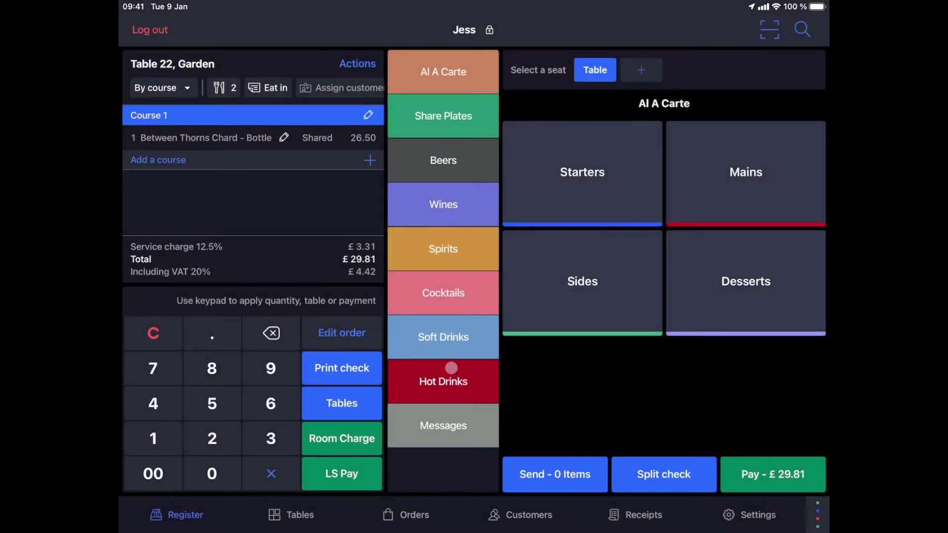
pyautogui.click(465, 105)
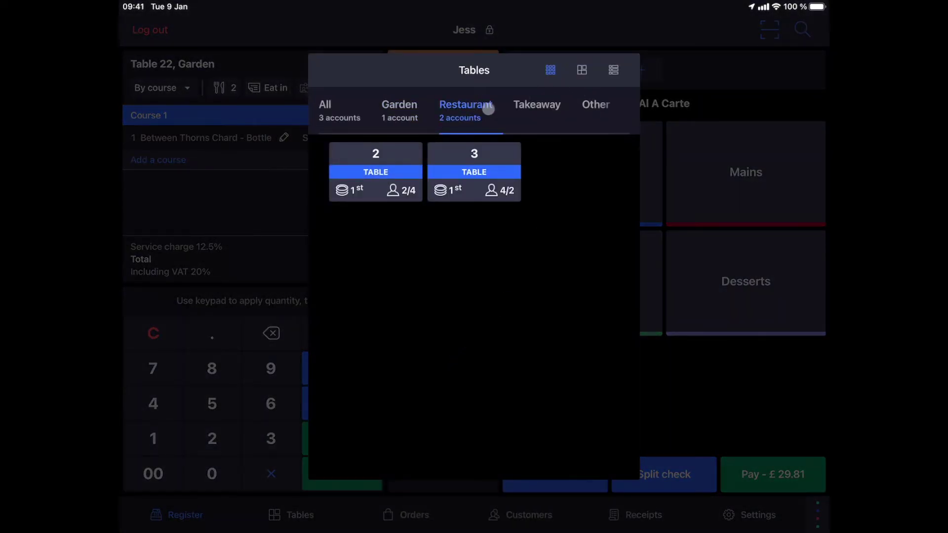
pyautogui.click(581, 70)
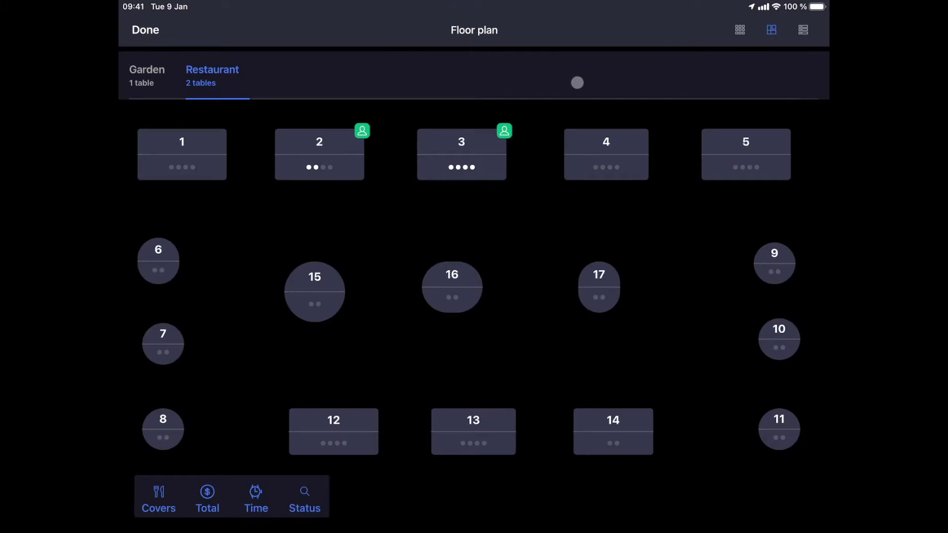
# Step: Transfer the order onto Restaurant table 4 and reopen Table 4's order
pyautogui.click(598, 154)
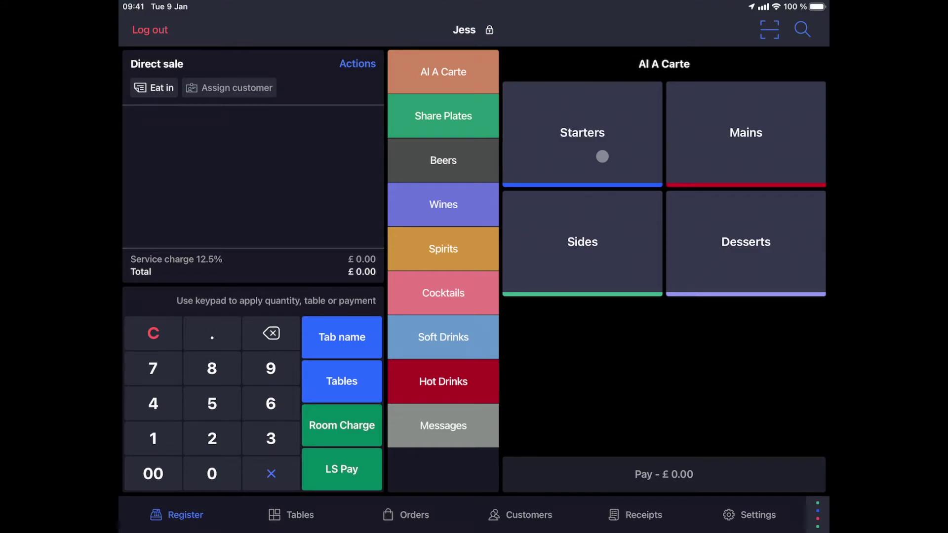
pyautogui.click(152, 403)
pyautogui.click(342, 381)
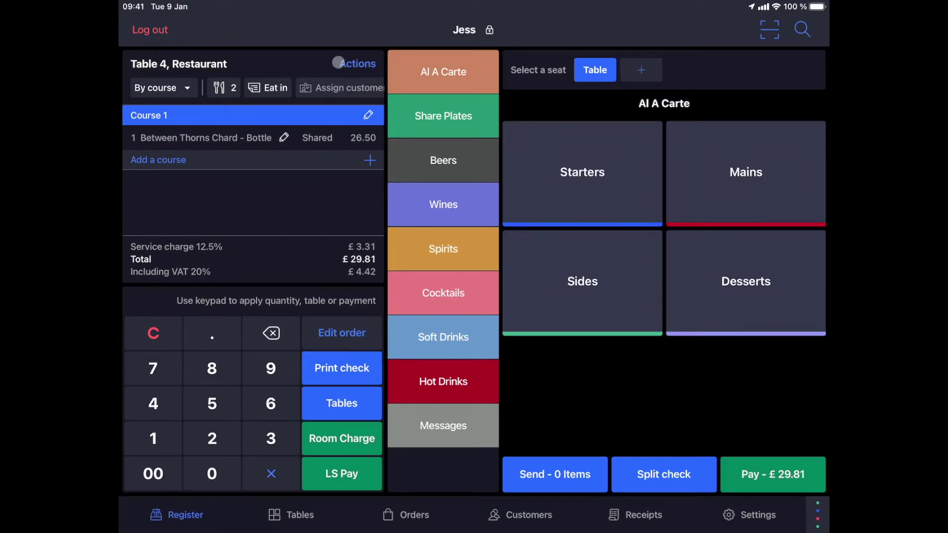
# Step: Try transferring Table 4's account to another business location and cancel the external transfer
pyautogui.click(357, 63)
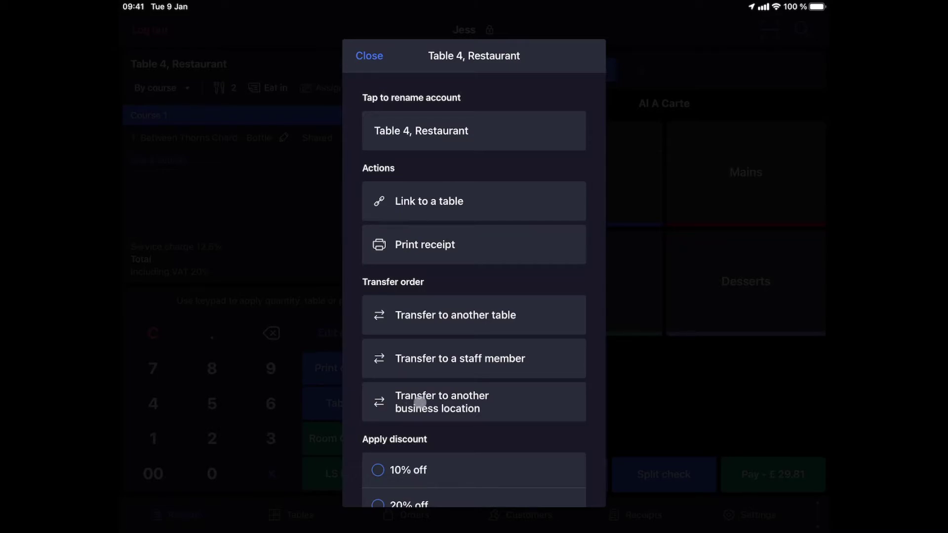
pyautogui.click(419, 400)
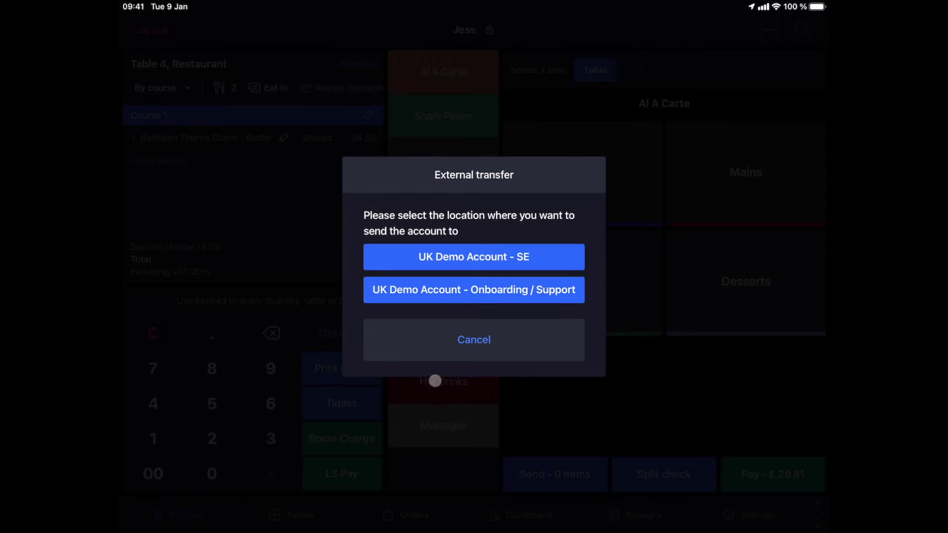
pyautogui.click(452, 348)
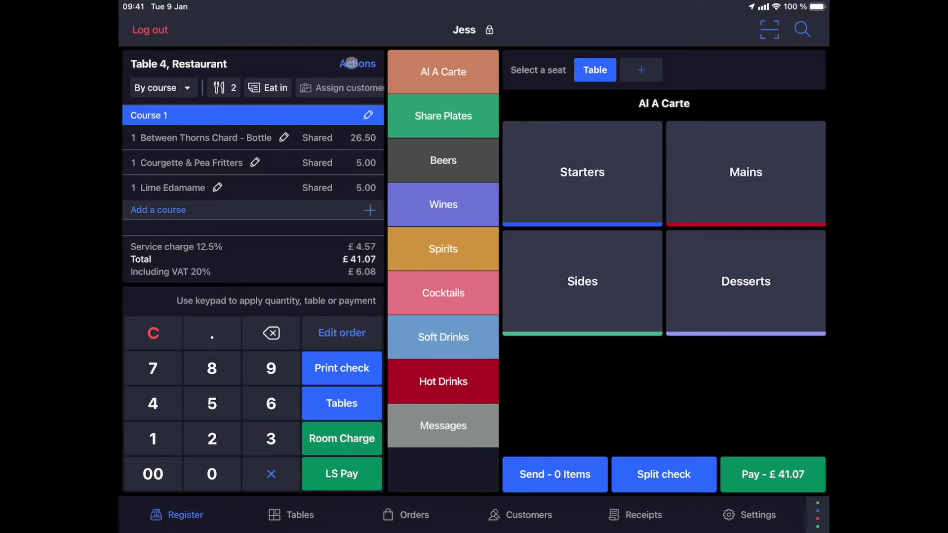
# Step: Apply a 10% discount from the account actions and start paying the £36.95 bill
pyautogui.click(357, 64)
pyautogui.scroll(-8, 478, 314)
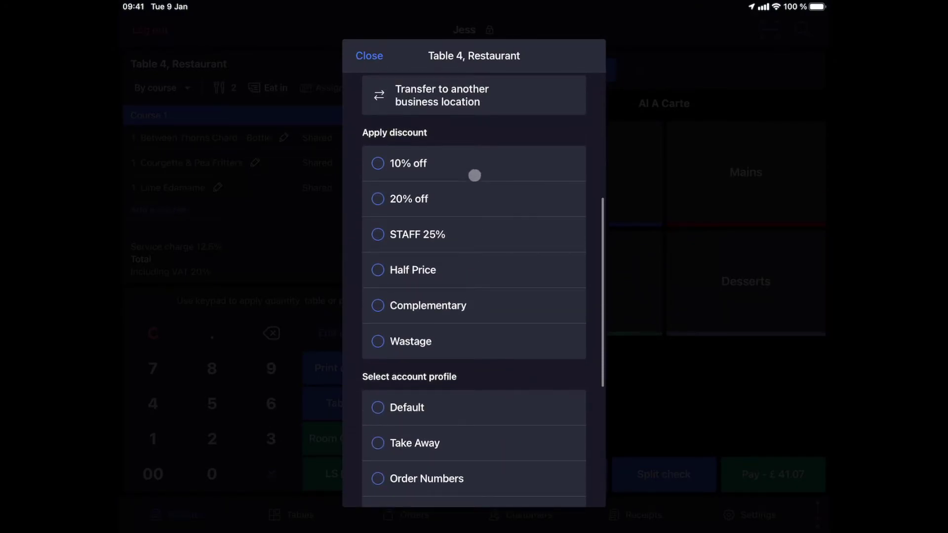
pyautogui.click(474, 169)
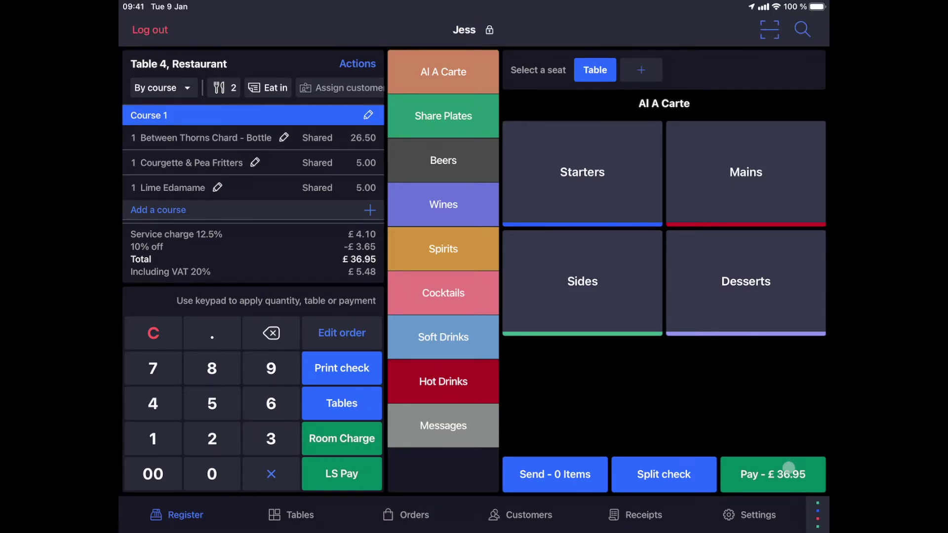
pyautogui.click(788, 467)
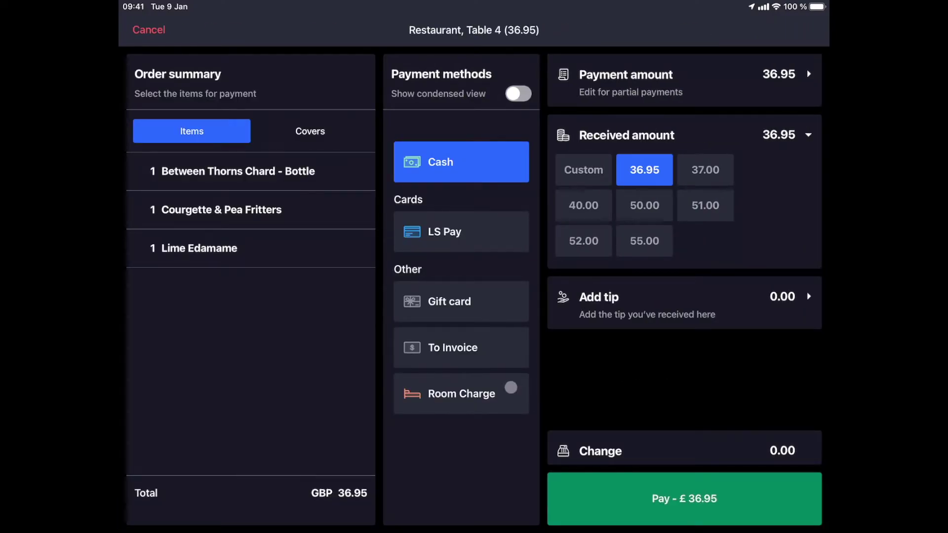
# Step: Pay the £36.95 bill by Room Charge, then bring up the past receipts list
pyautogui.click(510, 388)
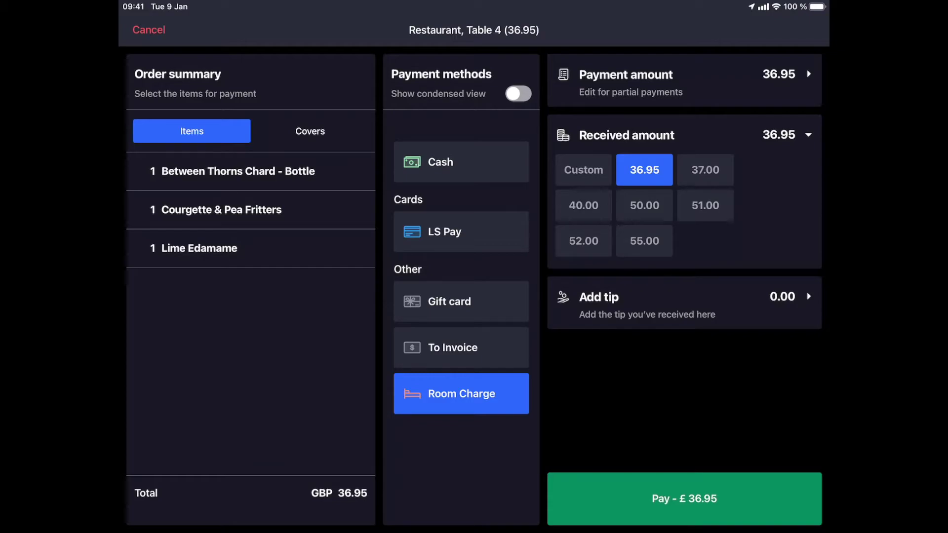
pyautogui.click(689, 494)
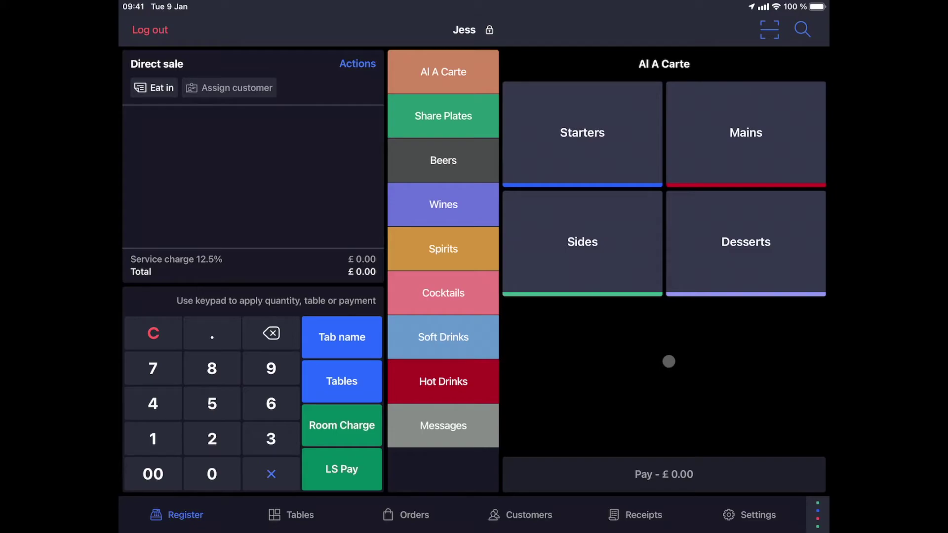
pyautogui.click(643, 515)
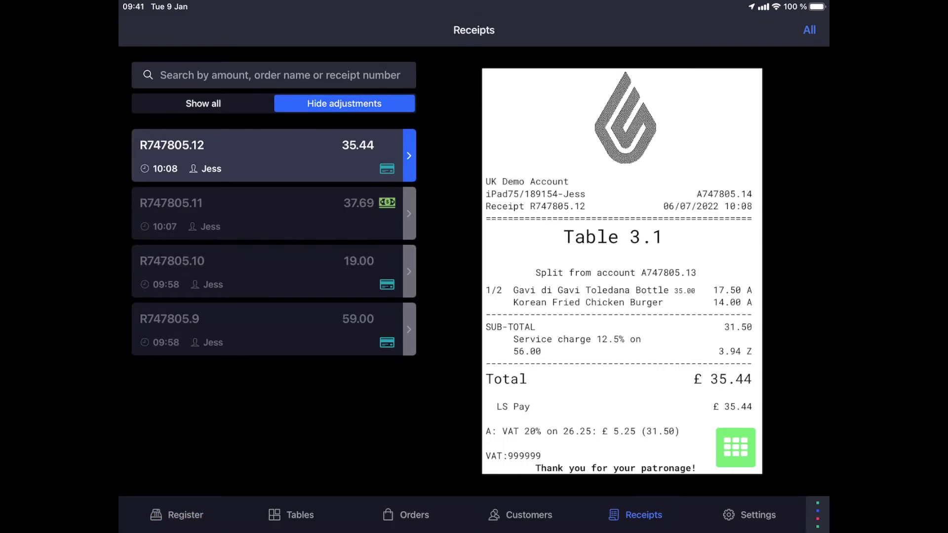
pyautogui.click(287, 217)
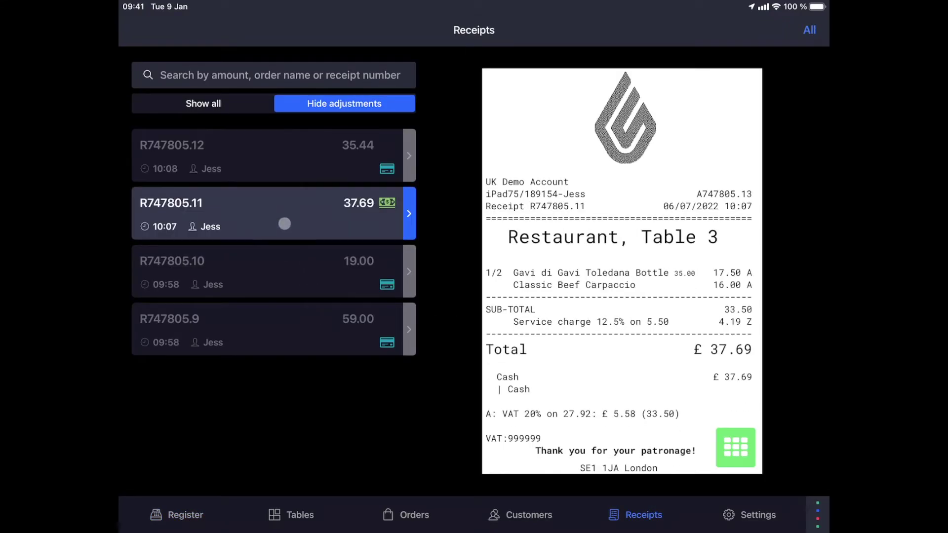
pyautogui.click(283, 262)
pyautogui.click(279, 311)
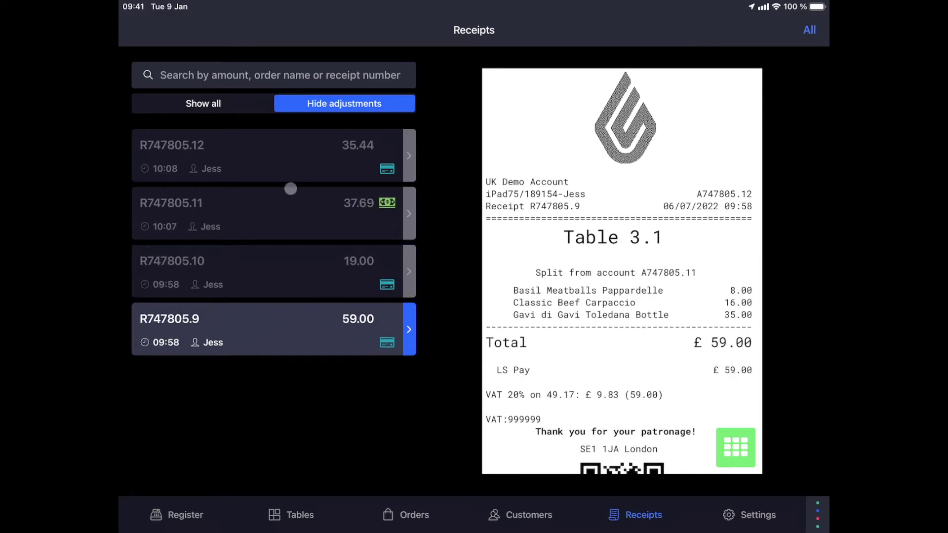
pyautogui.click(289, 204)
pyautogui.click(292, 159)
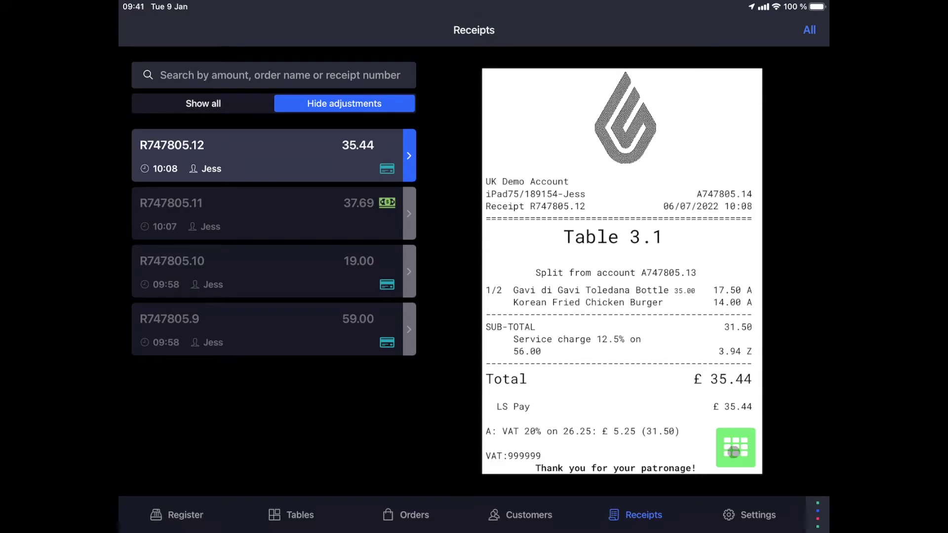
pyautogui.click(735, 447)
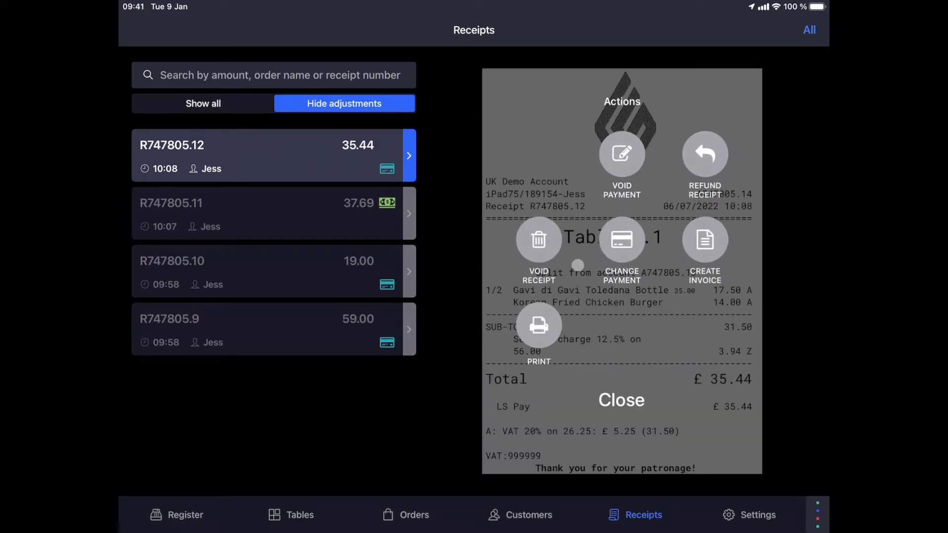
pyautogui.click(538, 239)
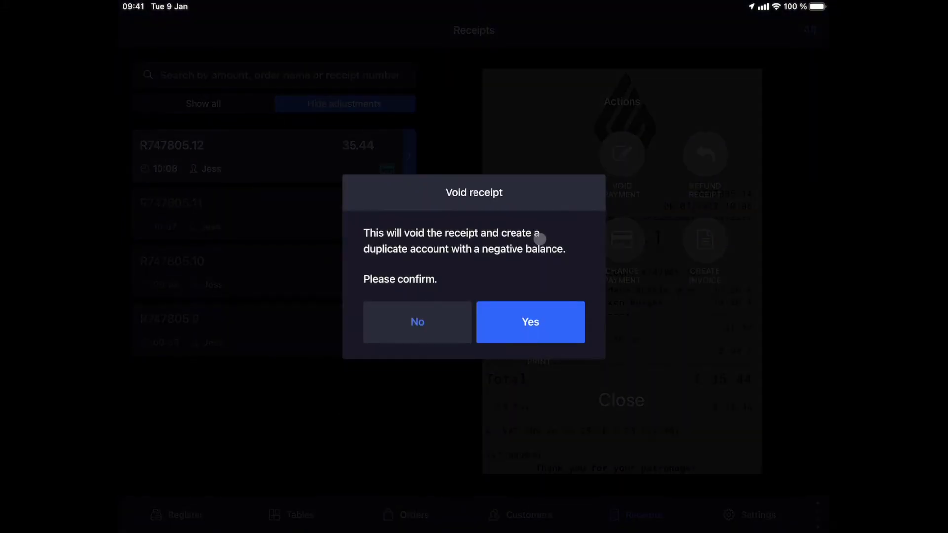
pyautogui.click(528, 320)
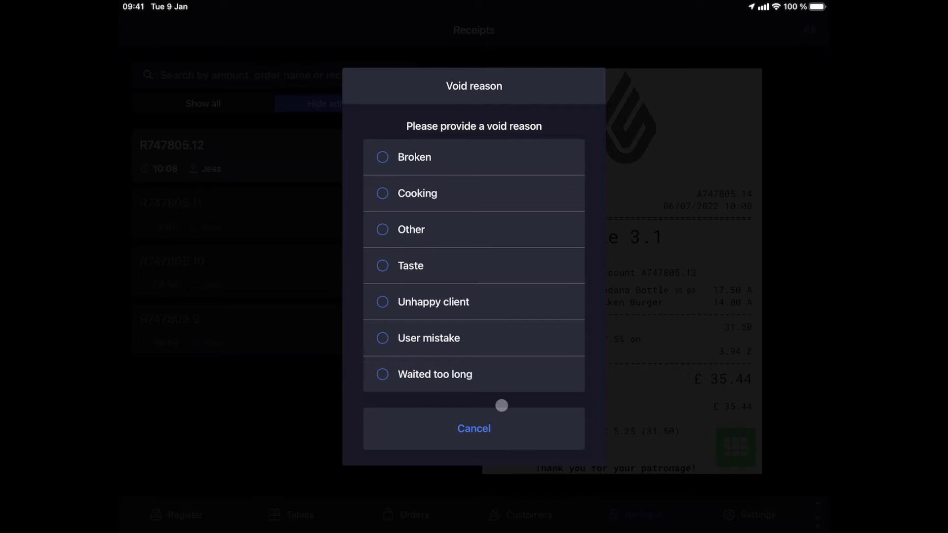
pyautogui.click(504, 420)
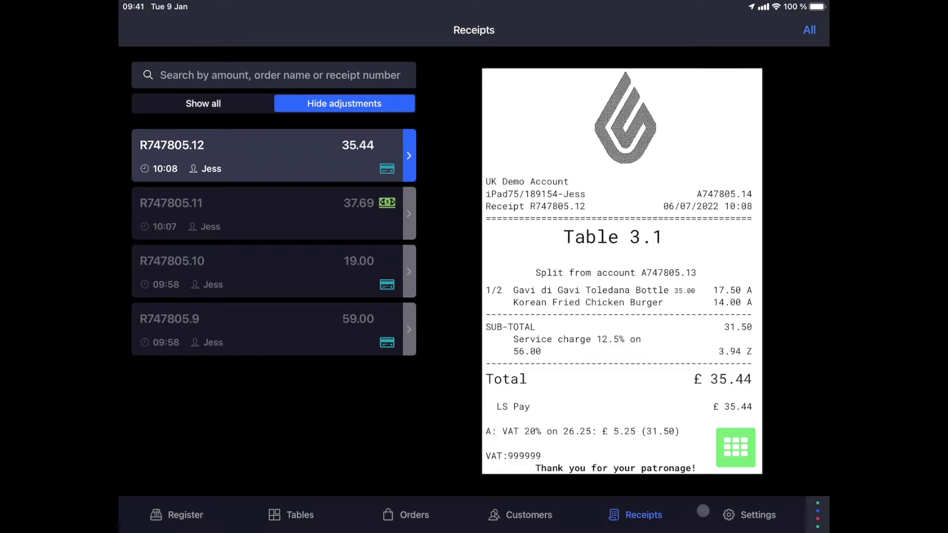
# Step: Go to device settings, view the shift and drawer reports, then the support page
pyautogui.click(754, 513)
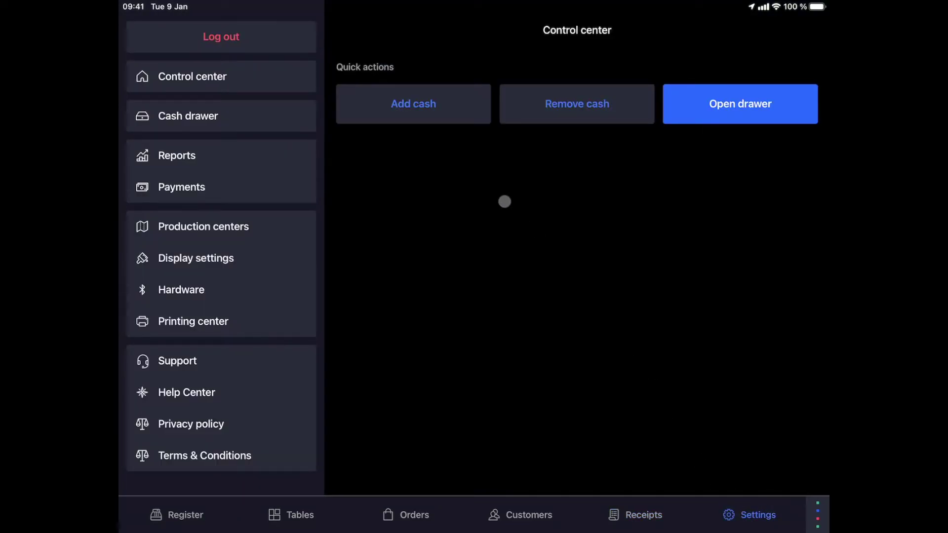
pyautogui.click(271, 151)
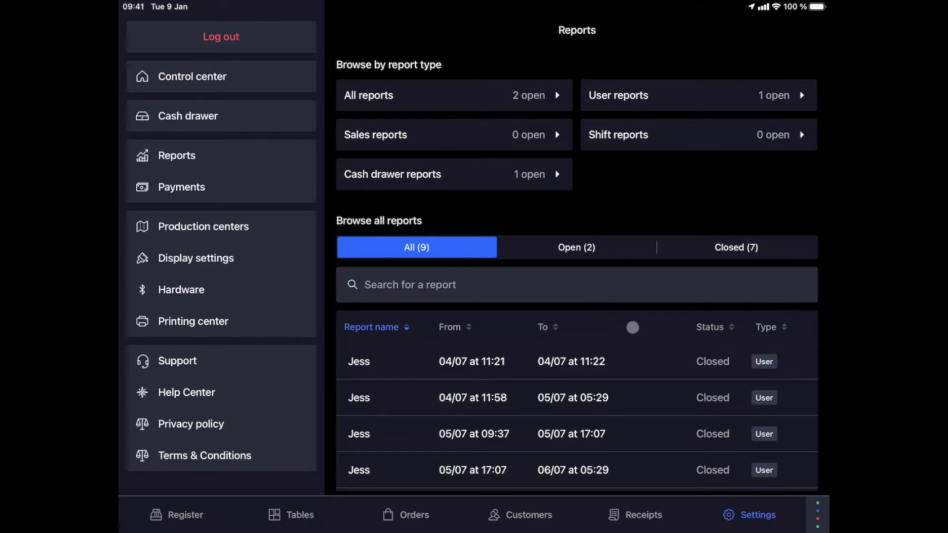
pyautogui.scroll(-5, 686, 370)
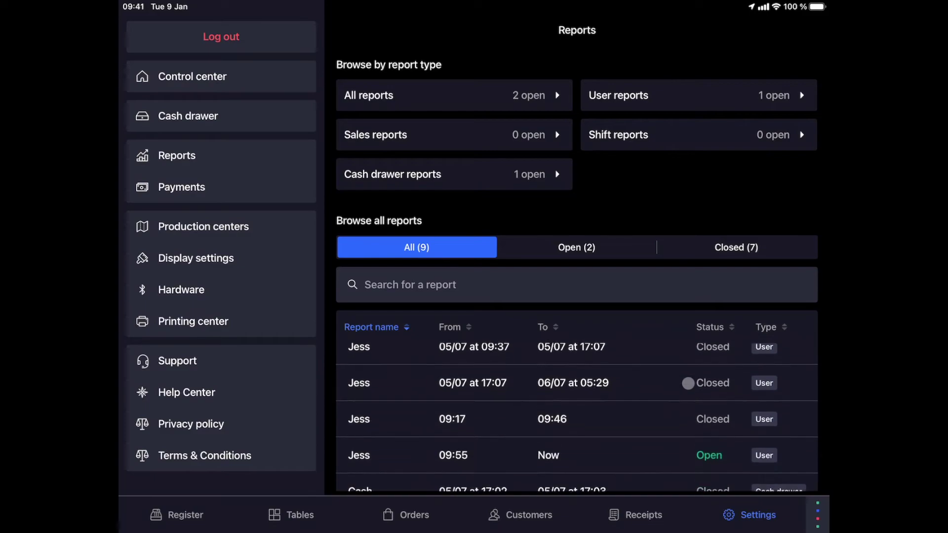
pyautogui.scroll(-2, 688, 383)
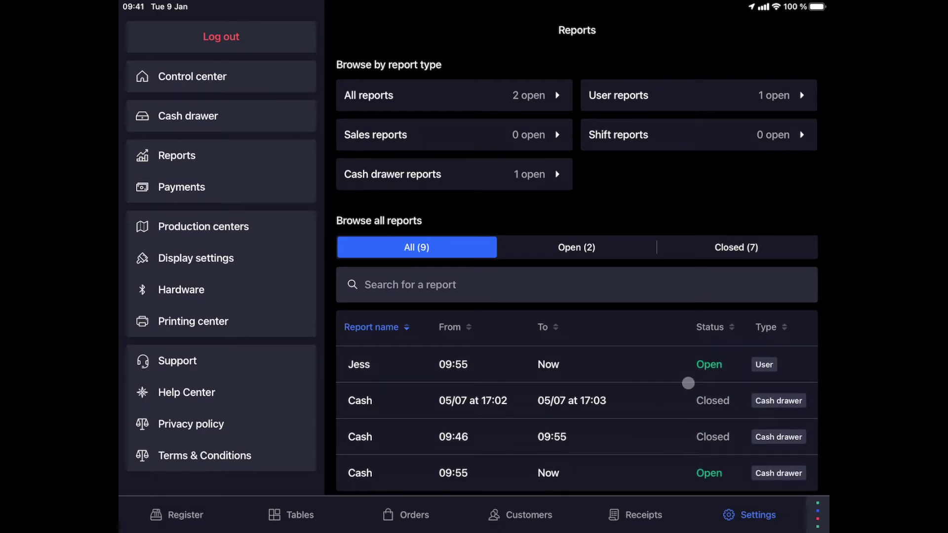
pyautogui.scroll(5, 688, 383)
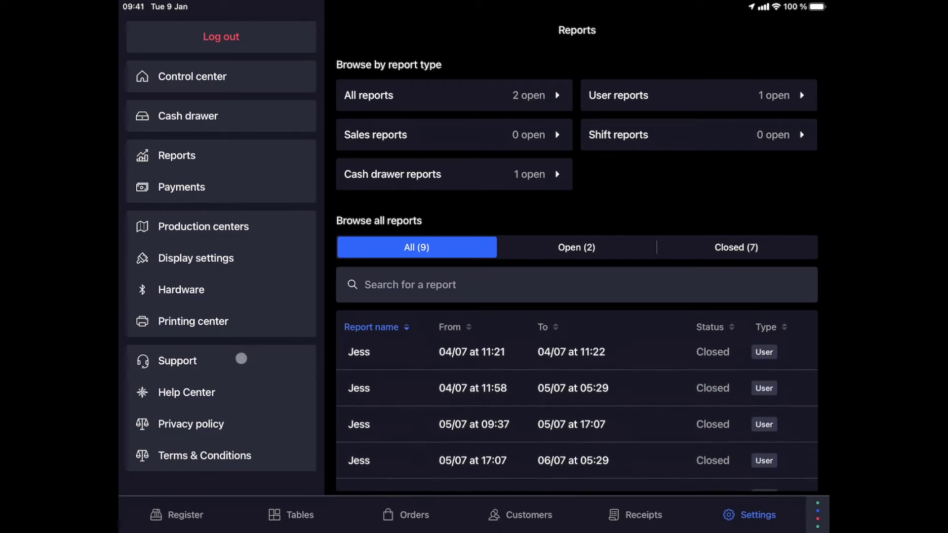
pyautogui.click(178, 361)
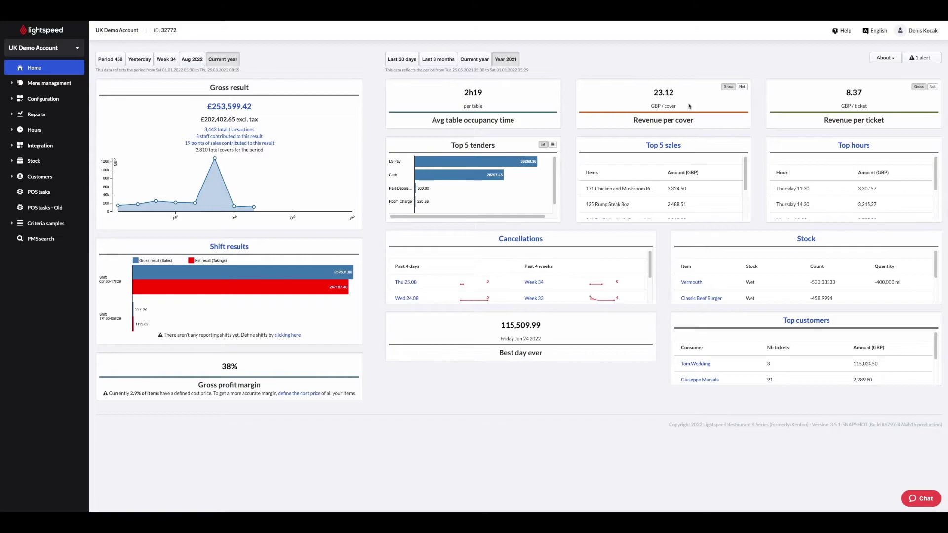
# Step: Check and dismiss the Help options, expand Reports in the sidebar and open the Sales dashboard
pyautogui.click(836, 31)
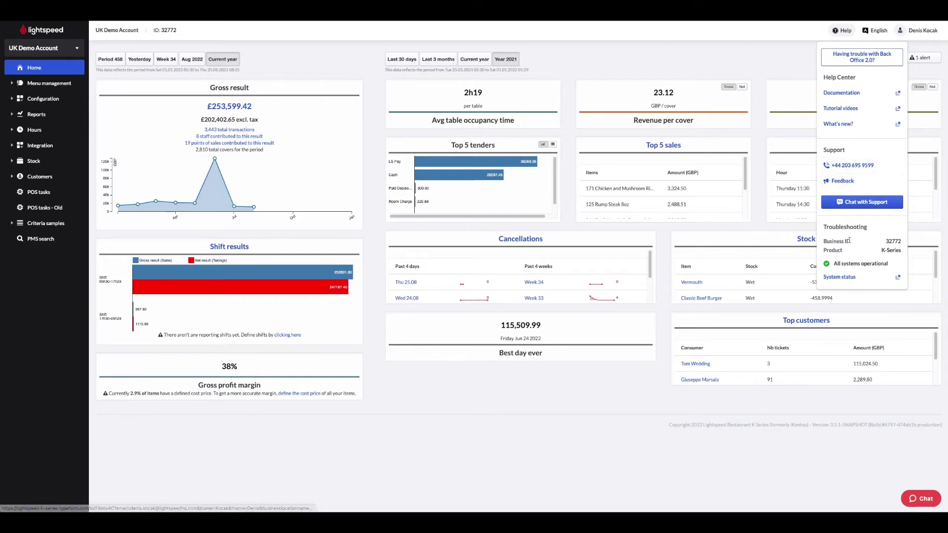
pyautogui.click(683, 229)
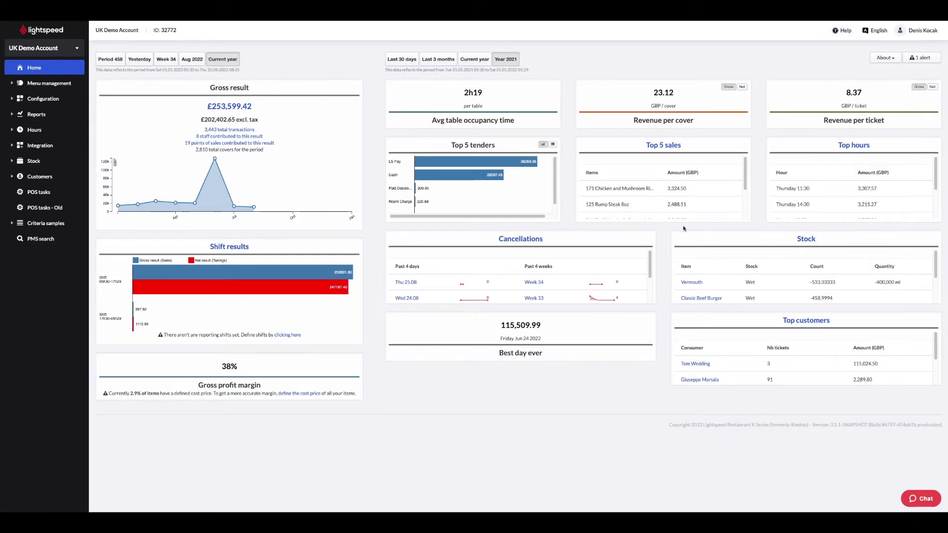
pyautogui.click(12, 115)
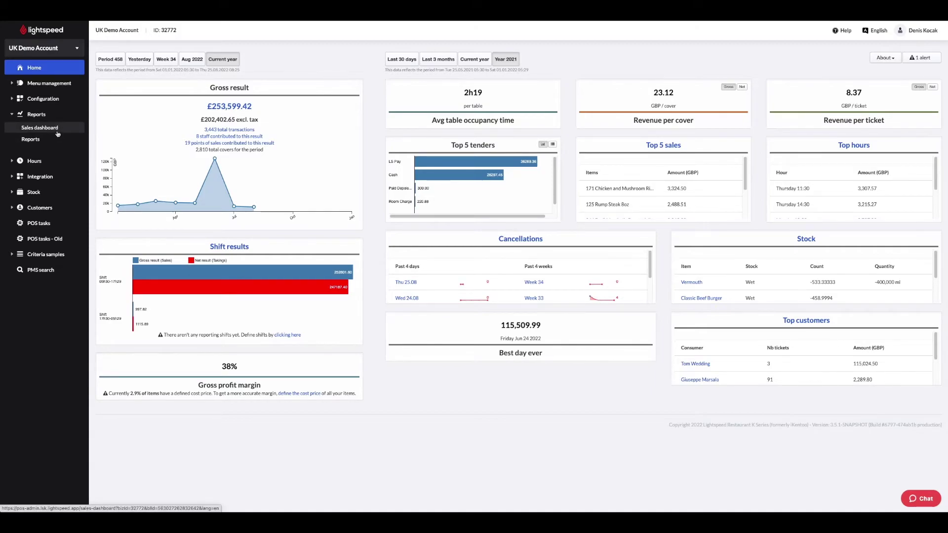
pyautogui.click(41, 127)
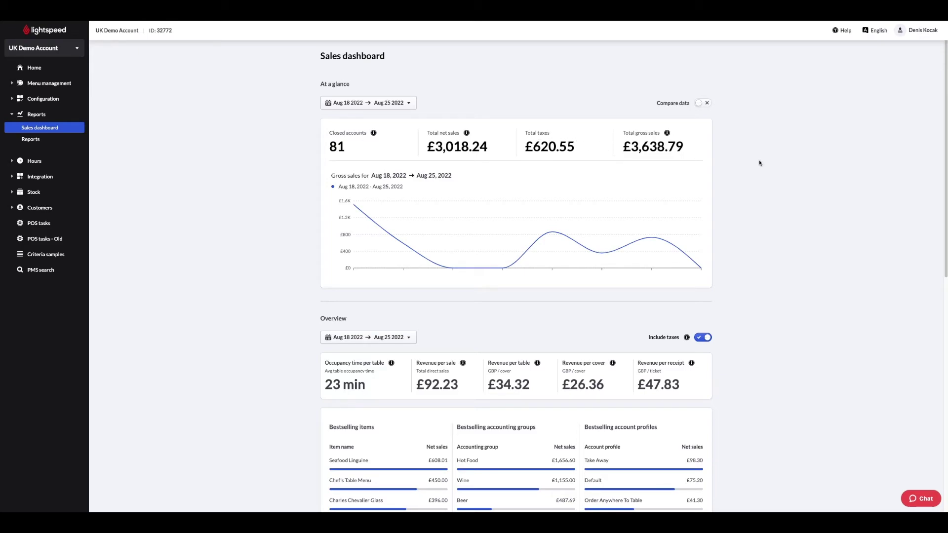
# Step: Turn on Compare data and set the at-a-glance range to Last week, Aug 15–21 2022
pyautogui.click(701, 103)
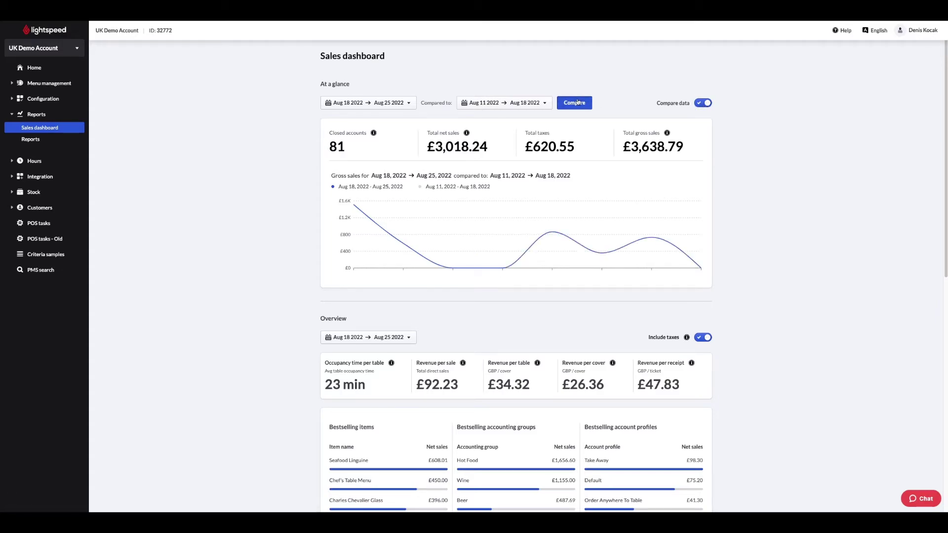
pyautogui.click(368, 103)
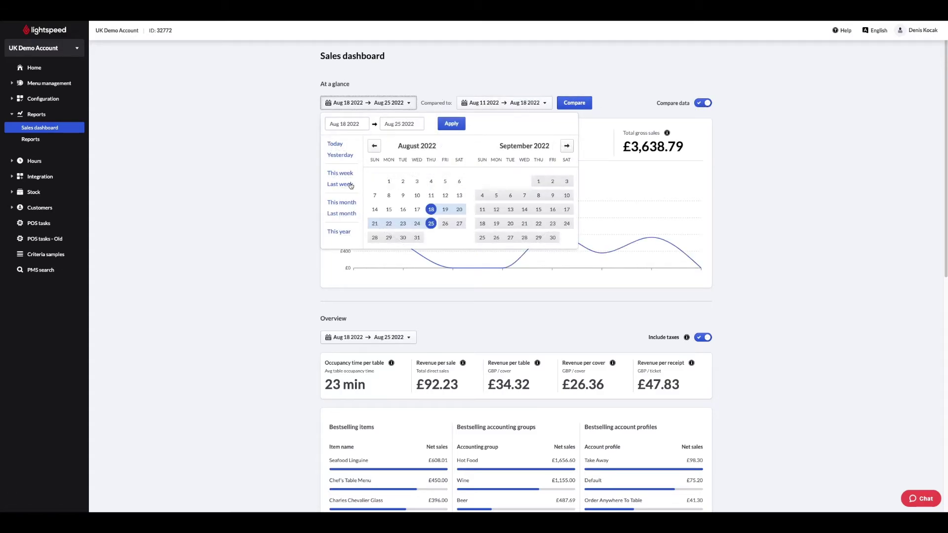
pyautogui.click(342, 184)
pyautogui.click(451, 124)
pyautogui.click(527, 103)
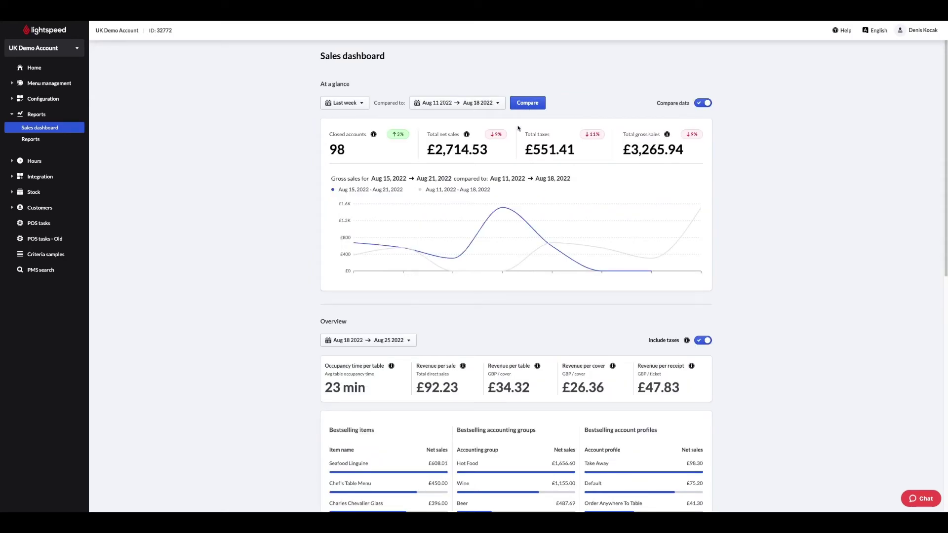
pyautogui.scroll(-3, 445, 222)
pyautogui.scroll(-2, 408, 237)
pyautogui.scroll(-2, 365, 261)
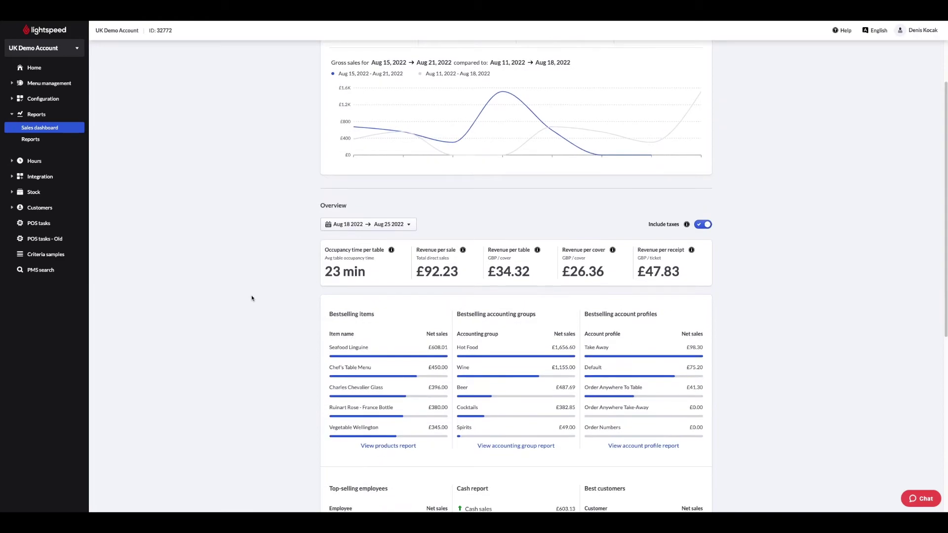
pyautogui.scroll(-2, 251, 295)
pyautogui.scroll(-1, 251, 294)
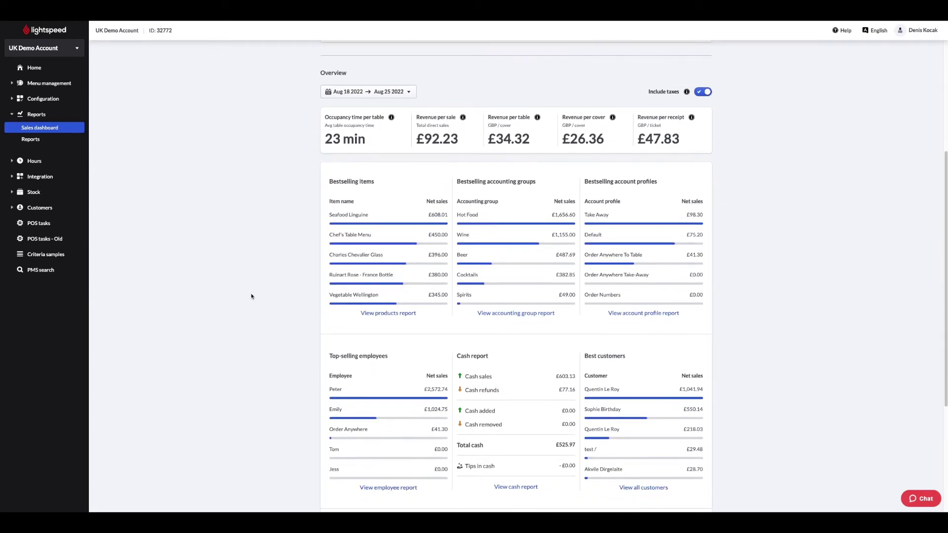
pyautogui.scroll(-1, 251, 294)
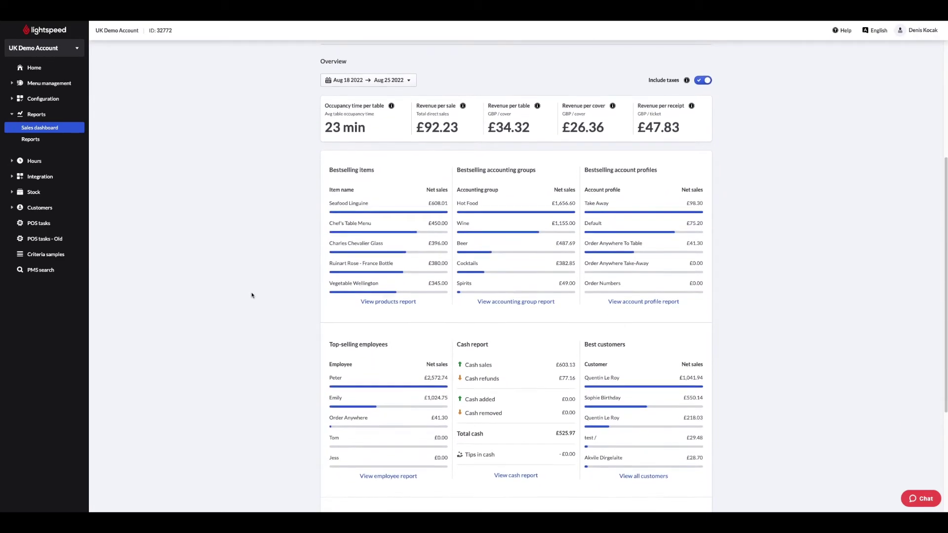
pyautogui.scroll(-1, 251, 295)
pyautogui.scroll(-1, 252, 295)
pyautogui.scroll(-2, 252, 295)
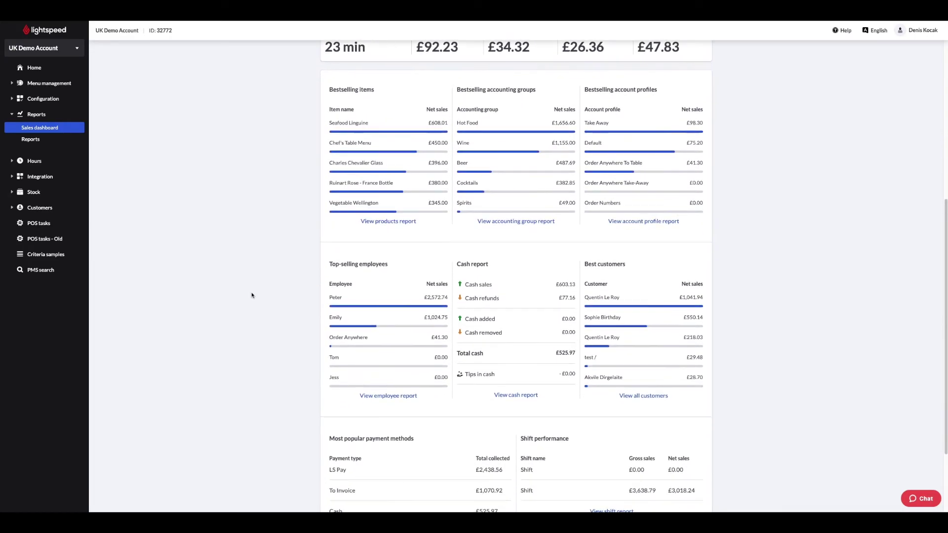
pyautogui.scroll(-1, 252, 295)
pyautogui.scroll(-1, 252, 294)
pyautogui.scroll(-1, 252, 294)
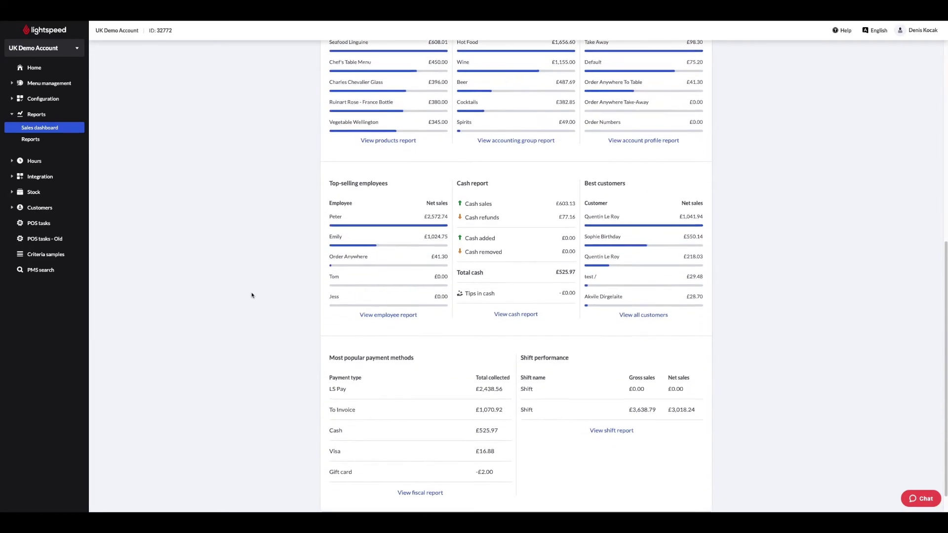
pyautogui.scroll(-1, 252, 295)
pyautogui.scroll(-1, 252, 294)
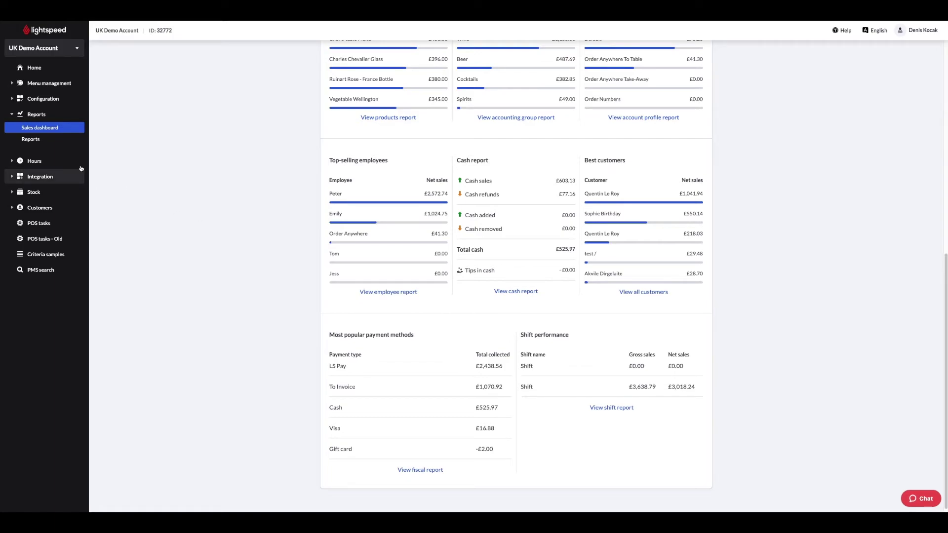
# Step: Open the Business report for the whole year, try the evening shift, and break it down by account profiles
pyautogui.click(30, 139)
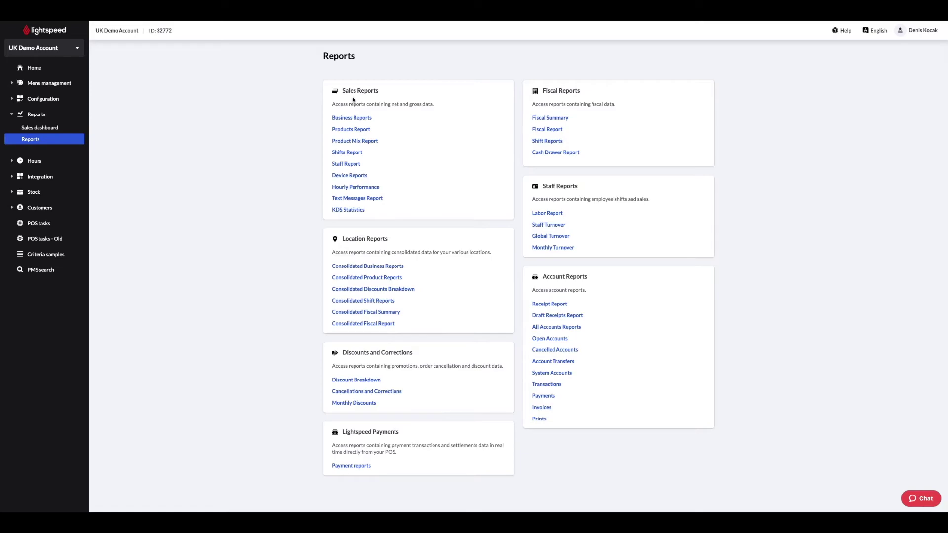
pyautogui.click(352, 119)
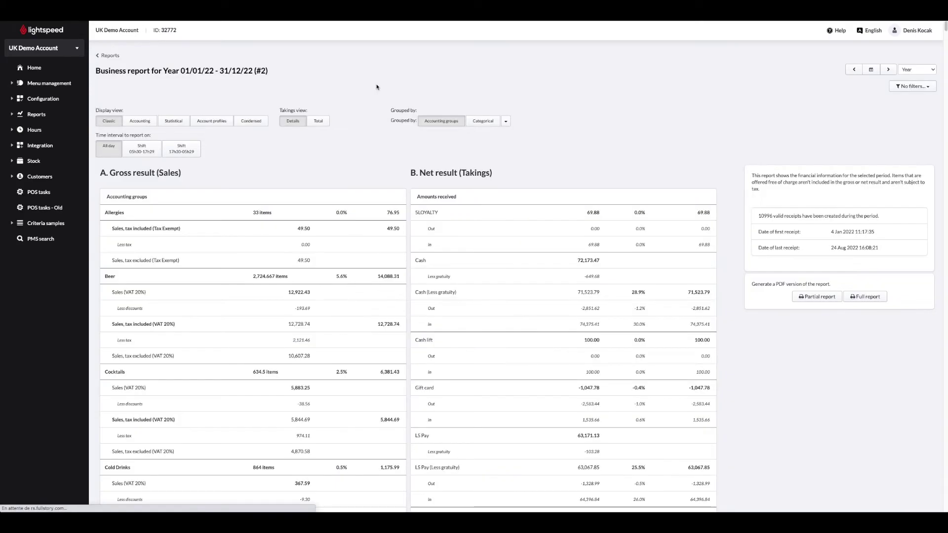
pyautogui.scroll(-3, 376, 86)
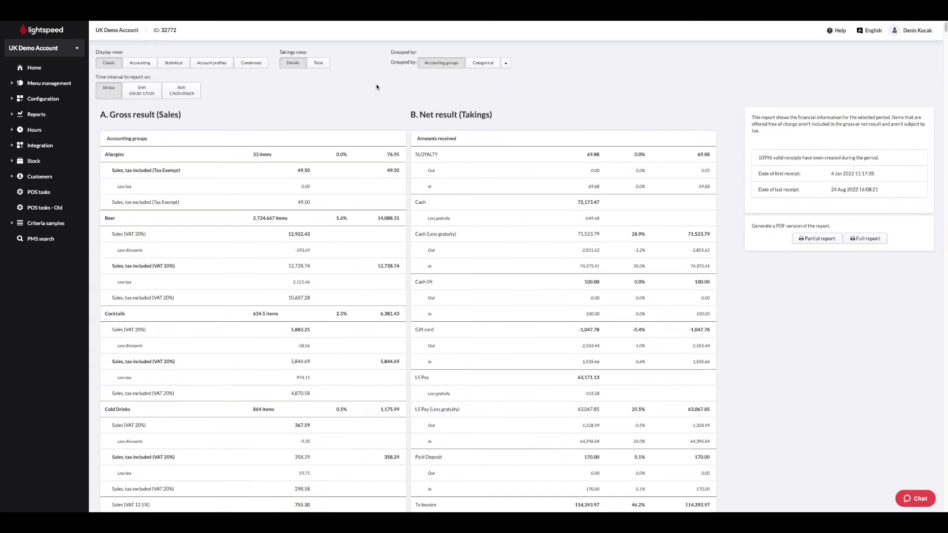
pyautogui.scroll(-6, 377, 87)
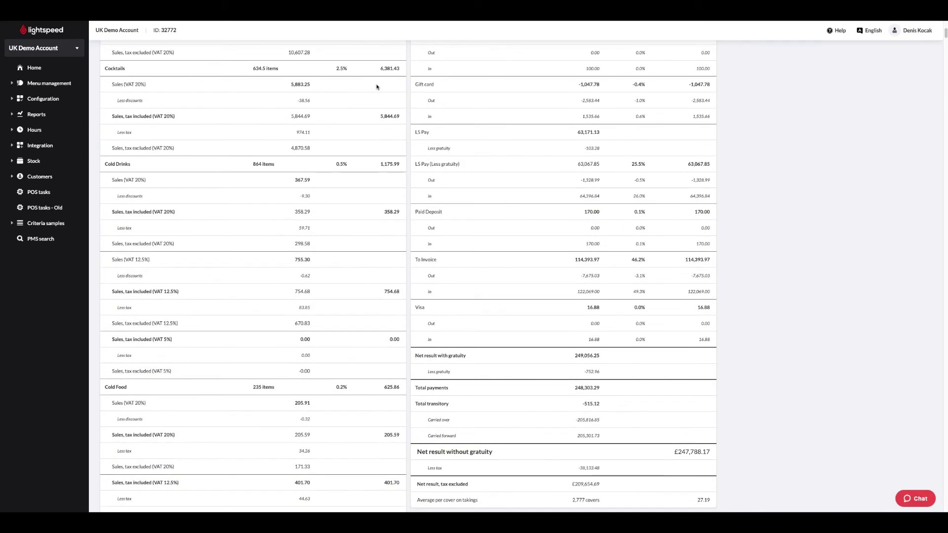
pyautogui.scroll(-3, 376, 87)
pyautogui.scroll(-3, 377, 86)
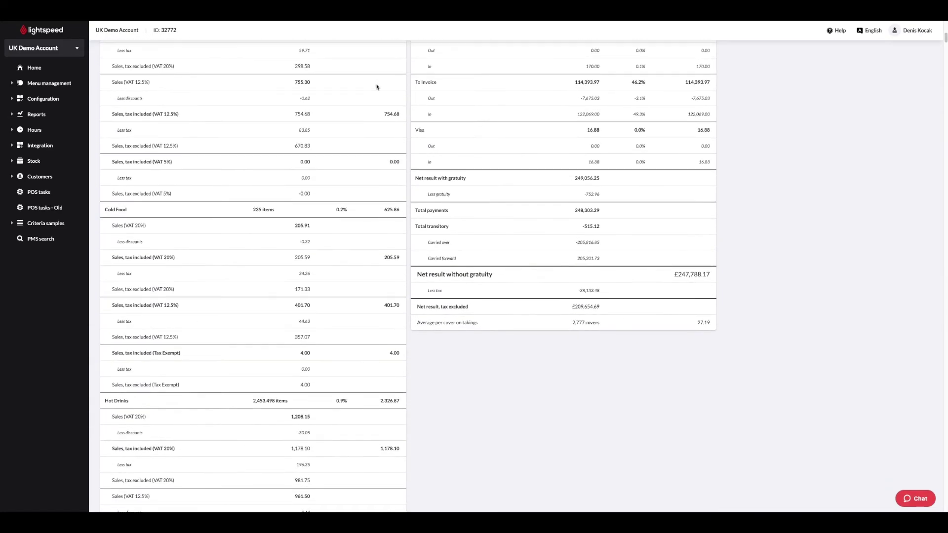
pyautogui.scroll(10, 376, 87)
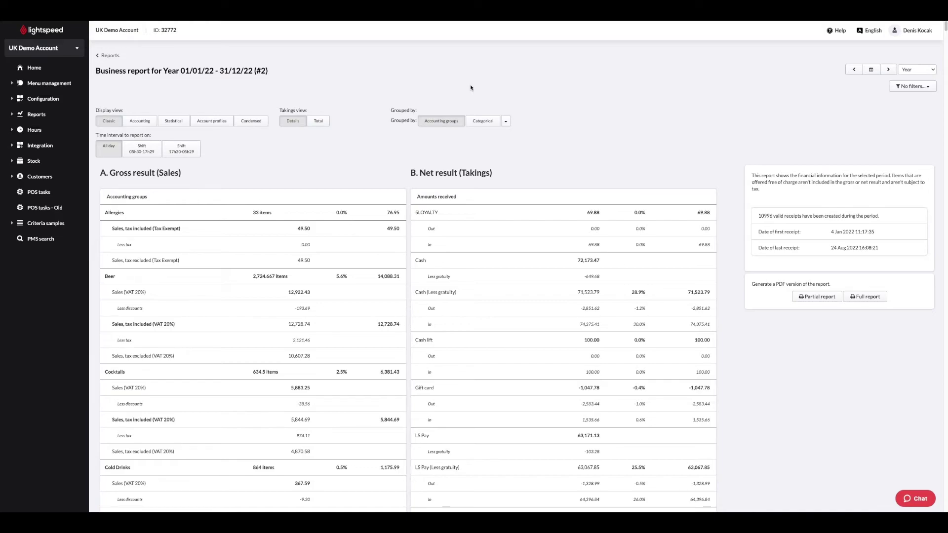
pyautogui.click(906, 69)
pyautogui.click(142, 149)
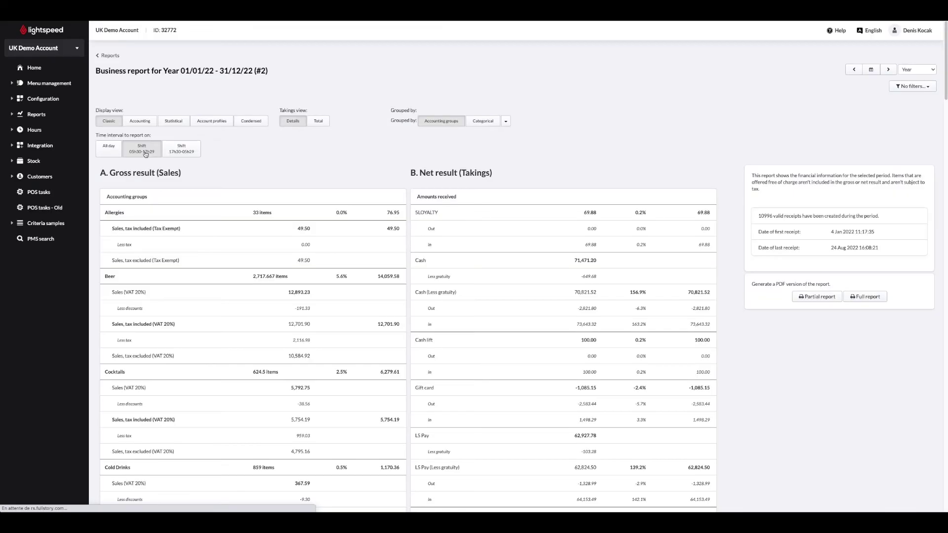
pyautogui.click(182, 151)
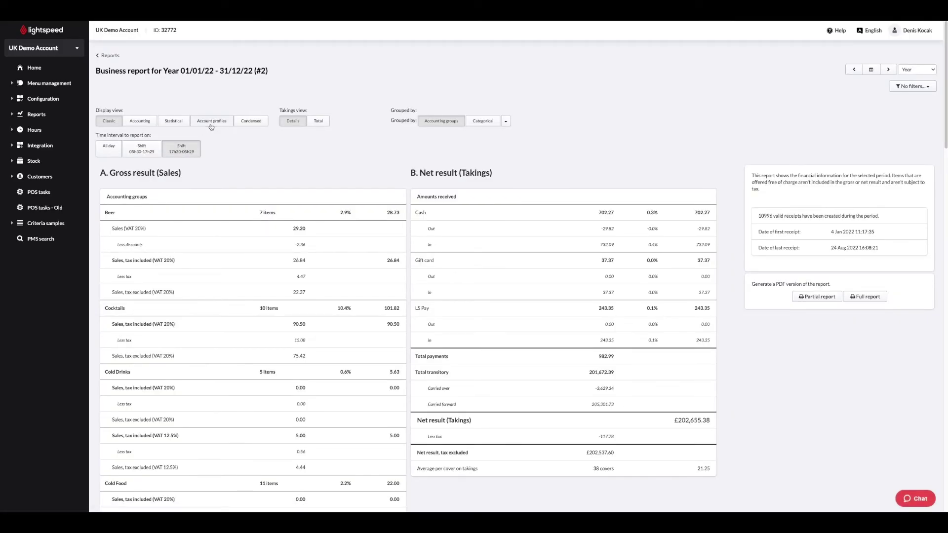
pyautogui.click(212, 121)
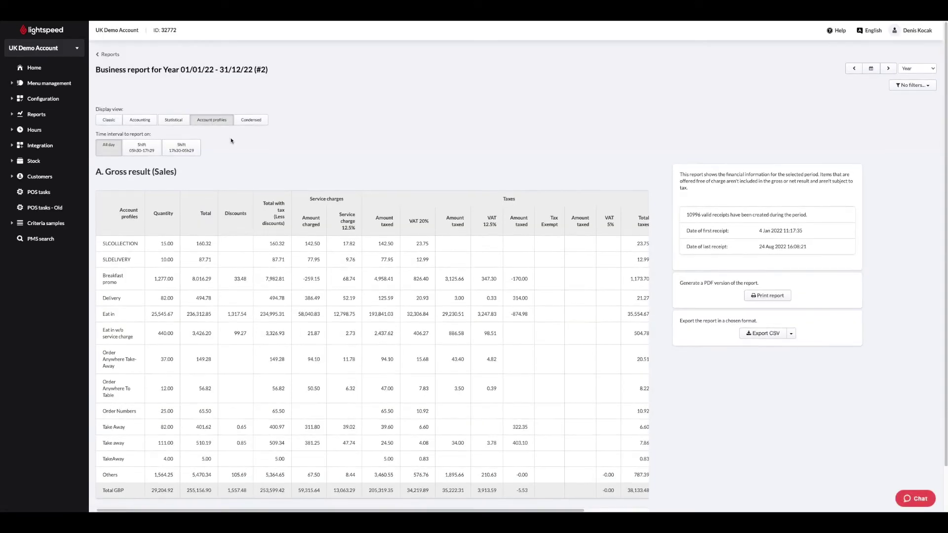
pyautogui.scroll(-1, 231, 141)
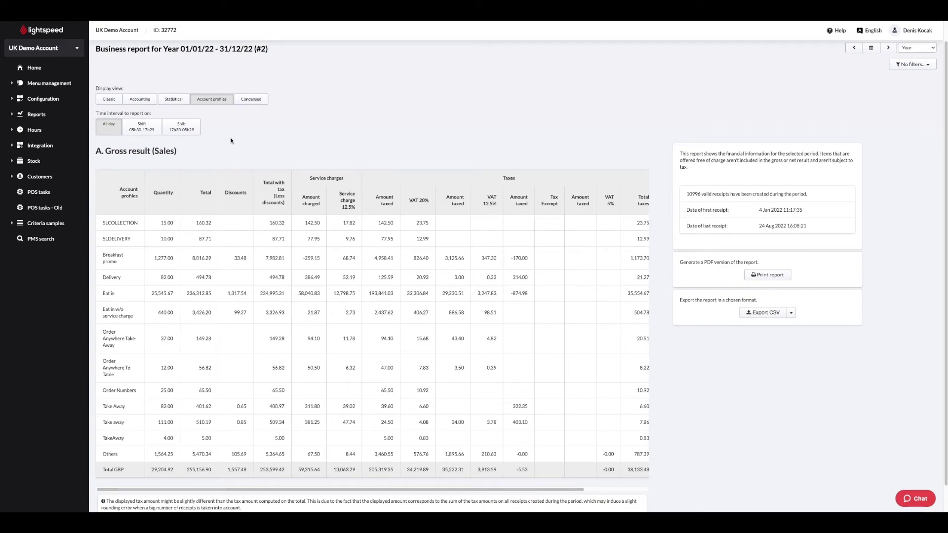
# Step: Open the yearly Products report and expand the Cold Drinks group into its products
pyautogui.click(36, 113)
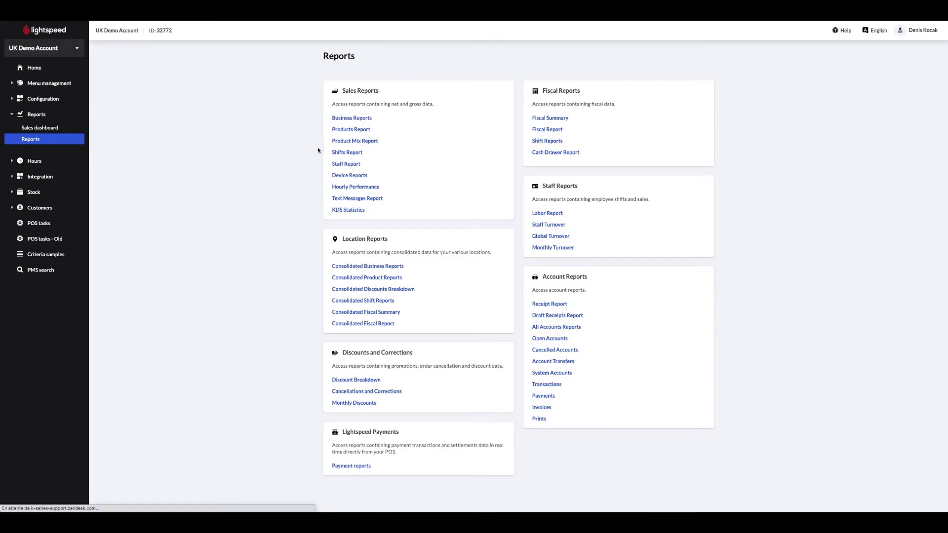
pyautogui.click(351, 129)
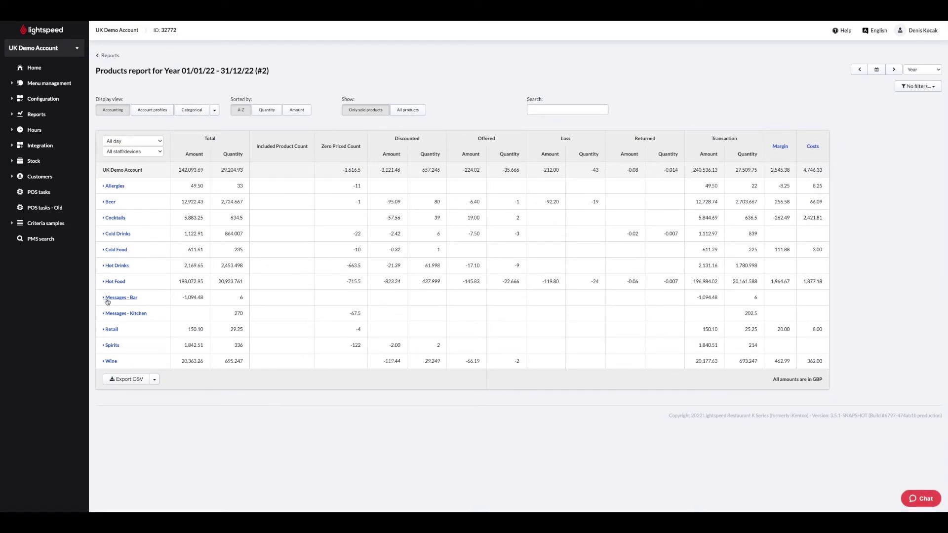
pyautogui.click(117, 233)
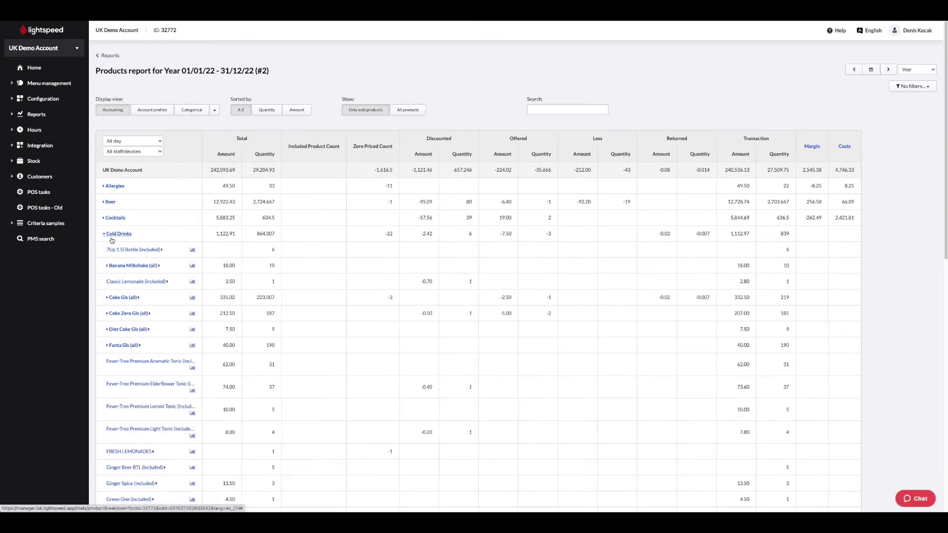
pyautogui.scroll(-1, 208, 248)
pyautogui.scroll(-2, 208, 249)
pyautogui.scroll(3, 208, 249)
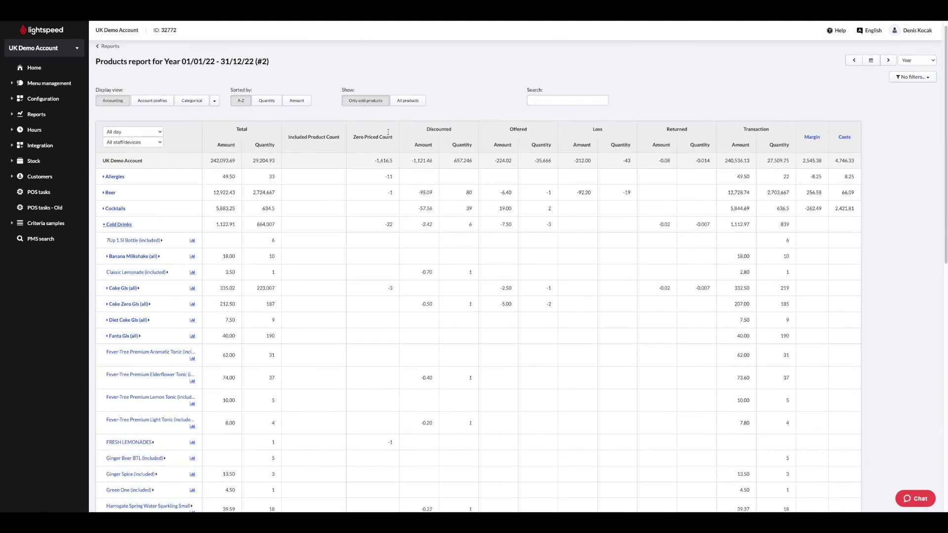
pyautogui.click(115, 249)
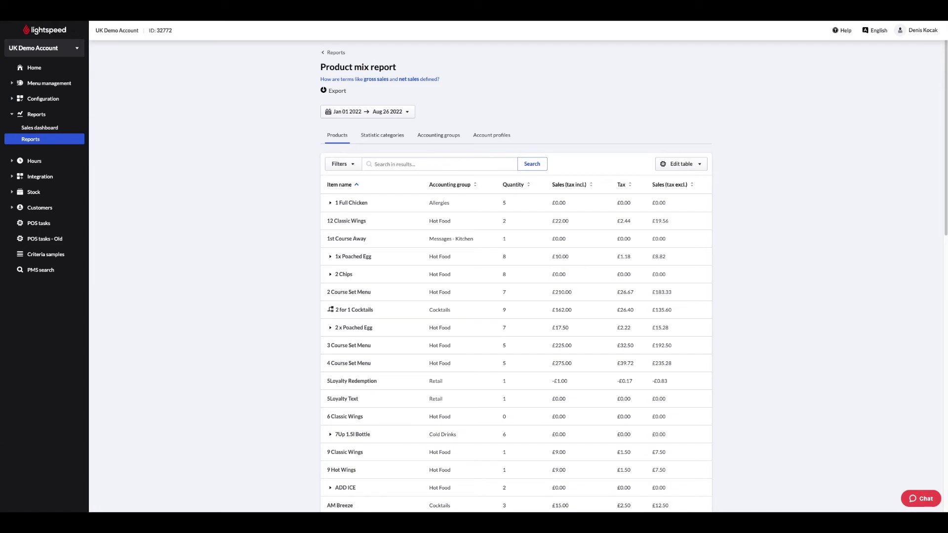
# Step: Check the Product mix date range and view it by accounting group, account profile and product, with filters shown
pyautogui.click(333, 178)
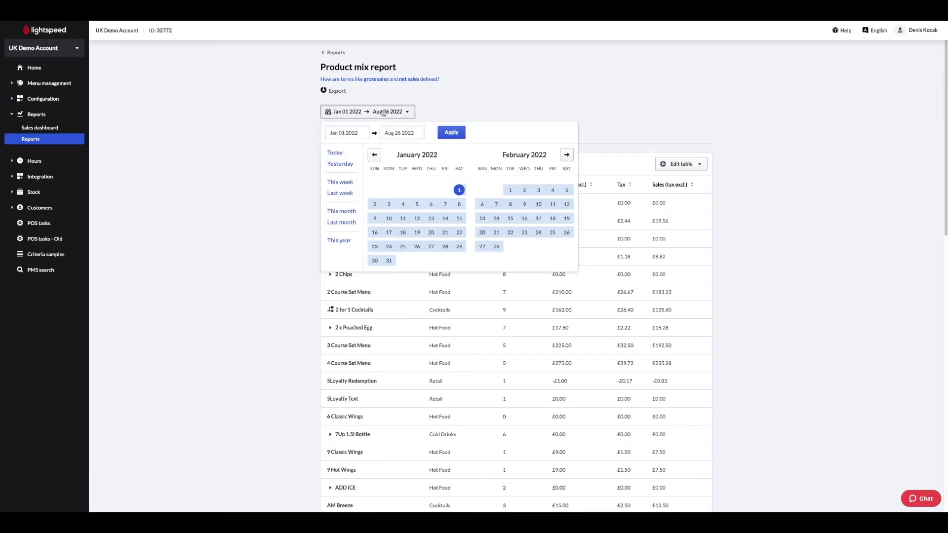
pyautogui.click(383, 114)
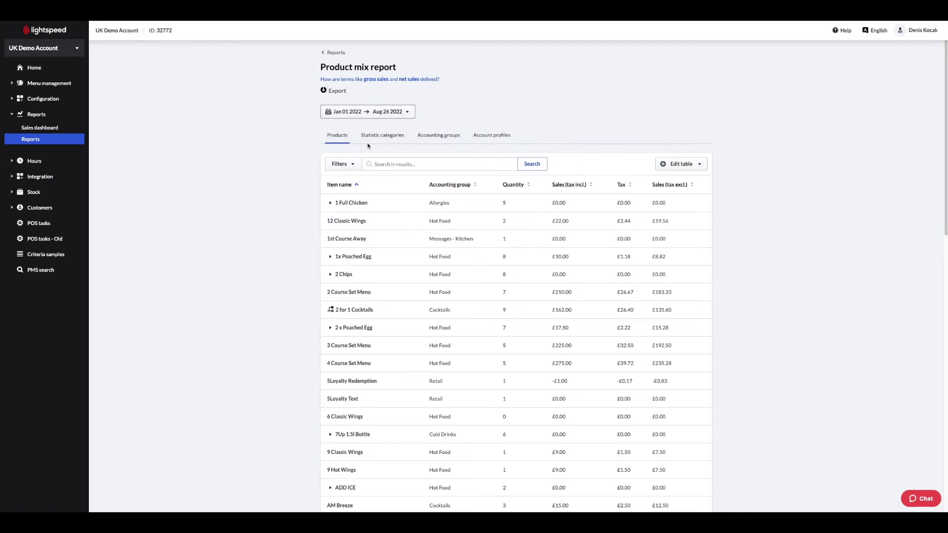
pyautogui.click(439, 135)
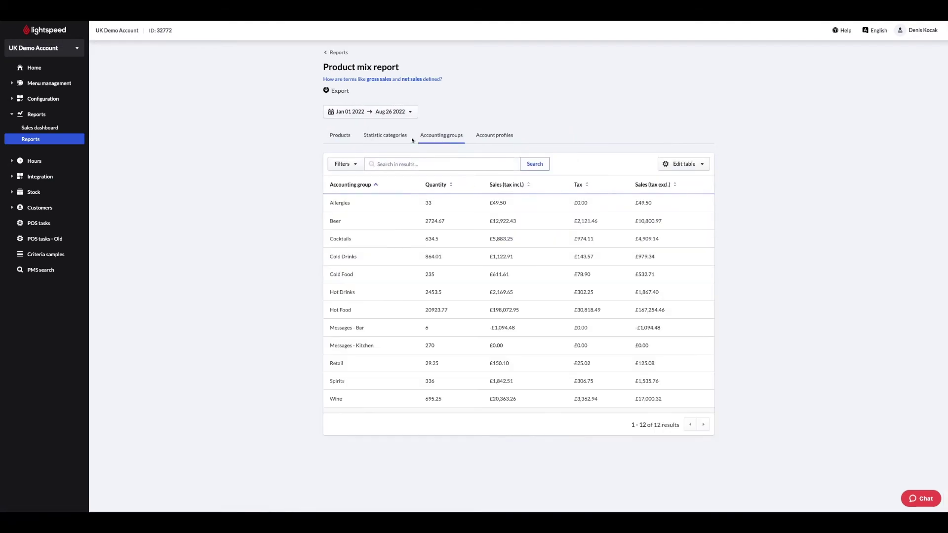
pyautogui.click(489, 135)
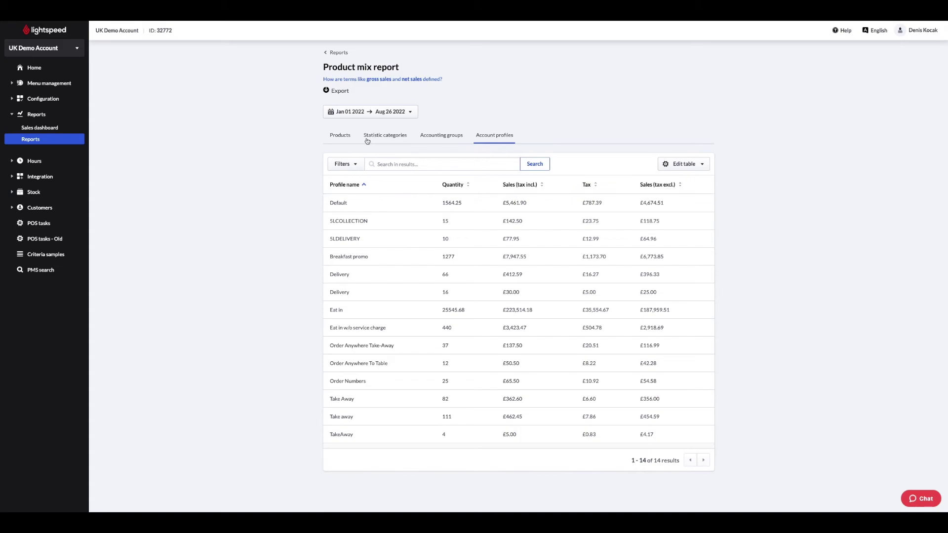
pyautogui.click(341, 135)
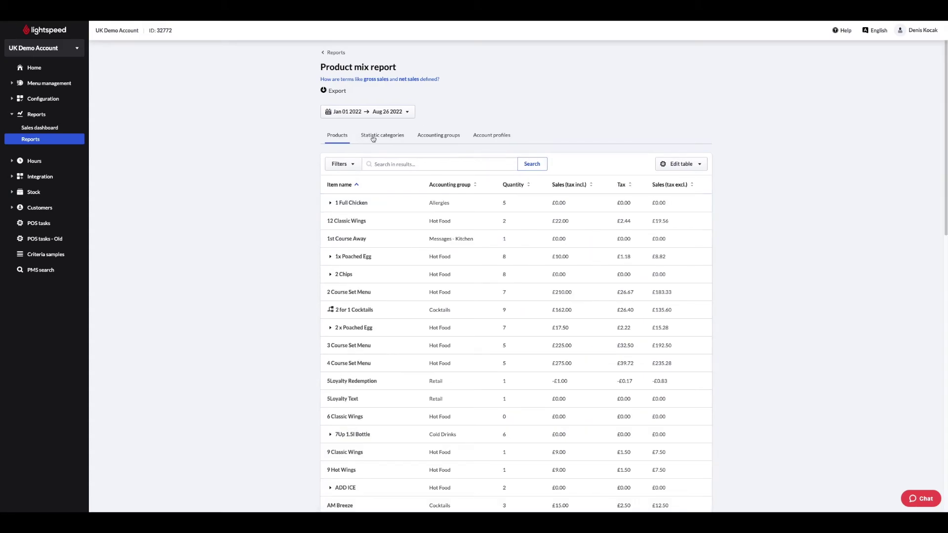
pyautogui.click(343, 164)
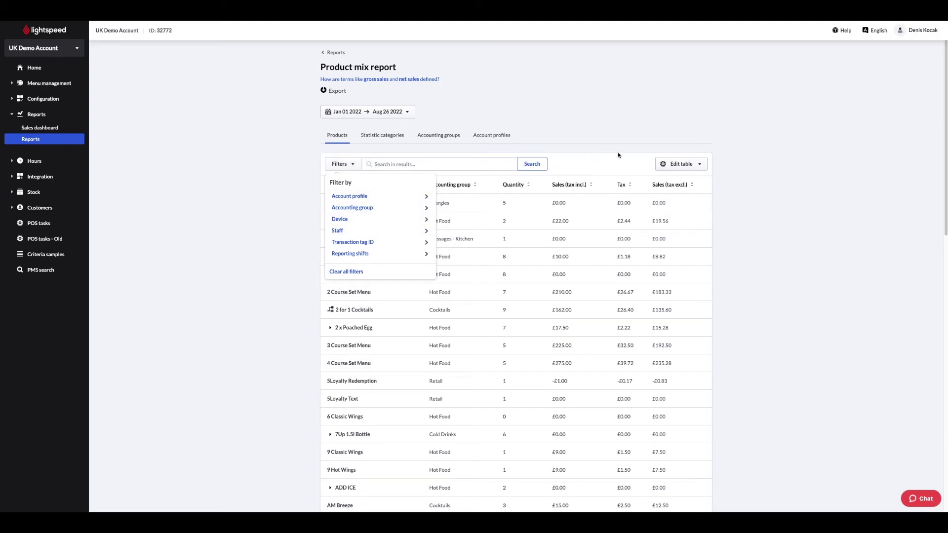
# Step: Review the Edit table column choices and close them unchanged
pyautogui.click(681, 164)
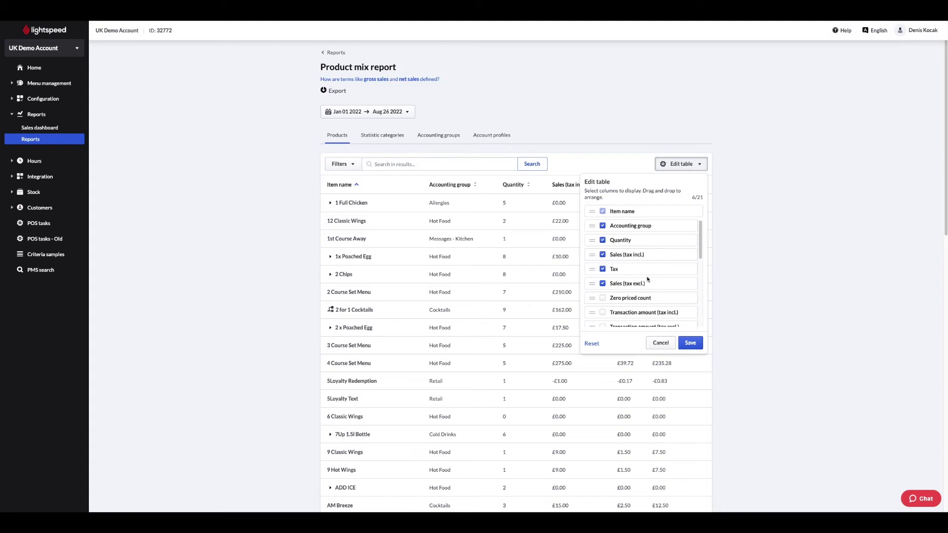
pyautogui.scroll(-3, 647, 279)
pyautogui.scroll(-3, 647, 279)
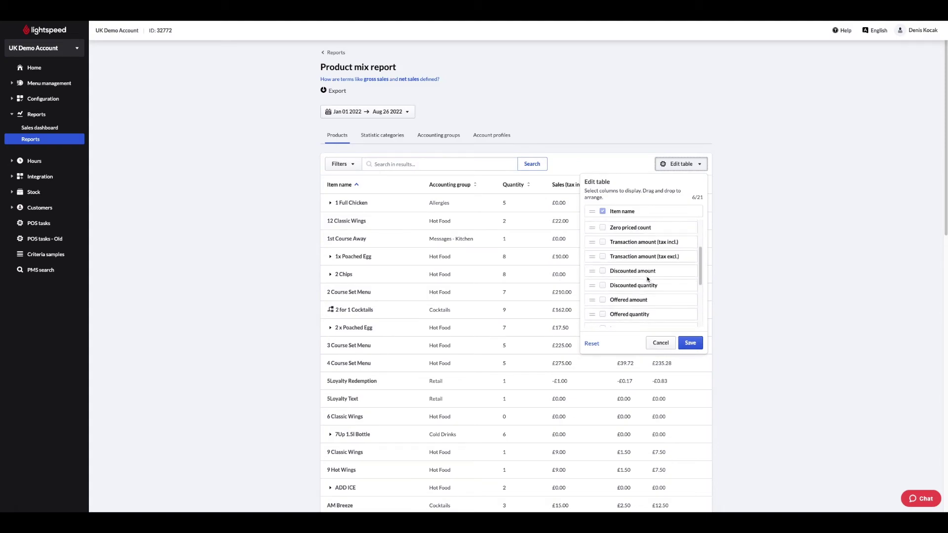
pyautogui.scroll(-3, 647, 280)
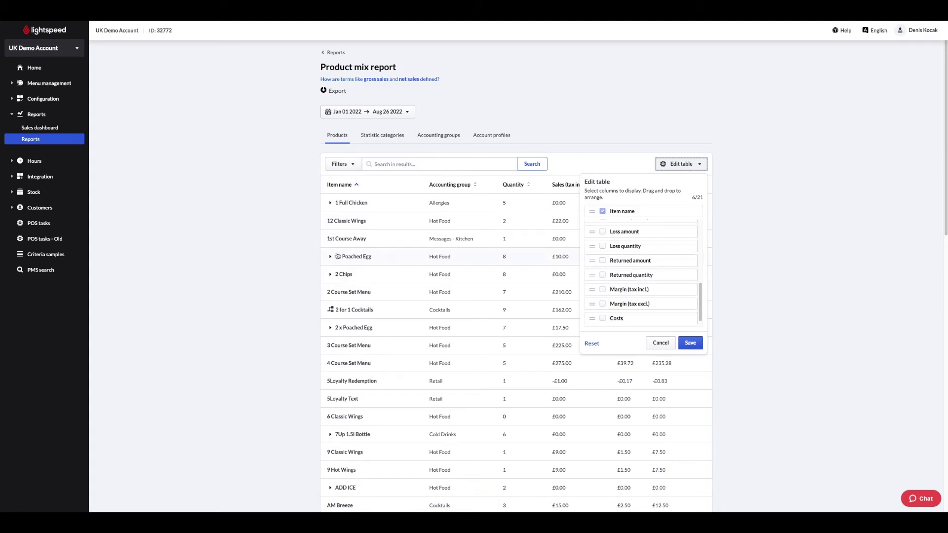
pyautogui.click(257, 259)
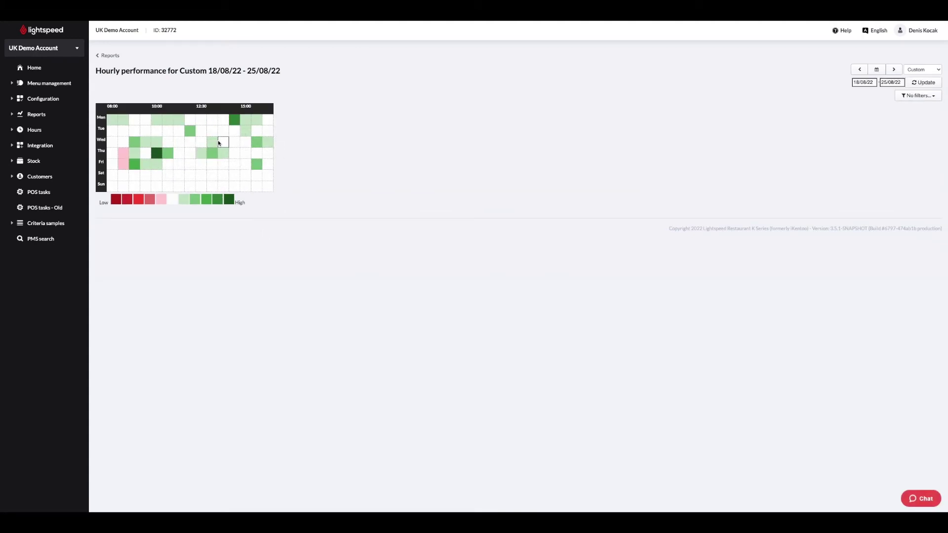
pyautogui.moveTo(203, 153)
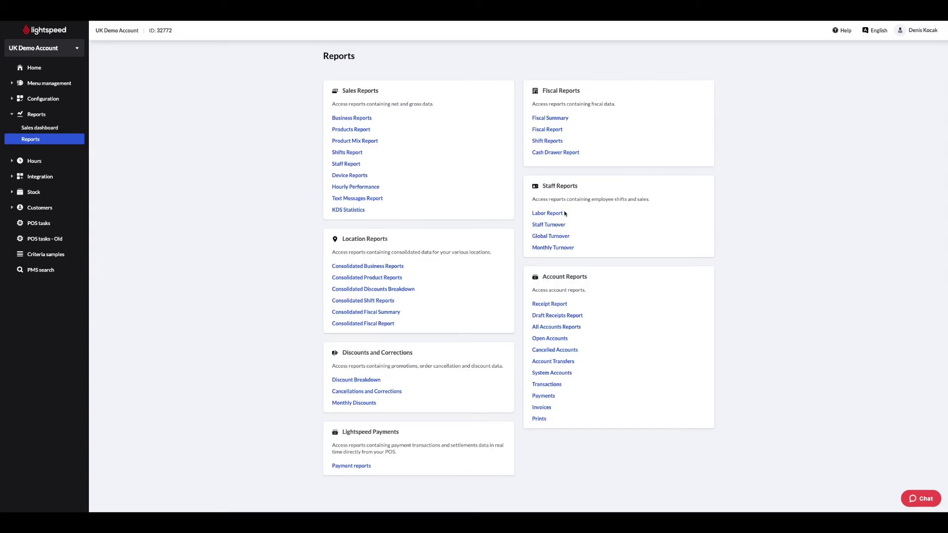
# Step: View the Labor report and then the 2022 Device report for iPad47
pyautogui.click(548, 214)
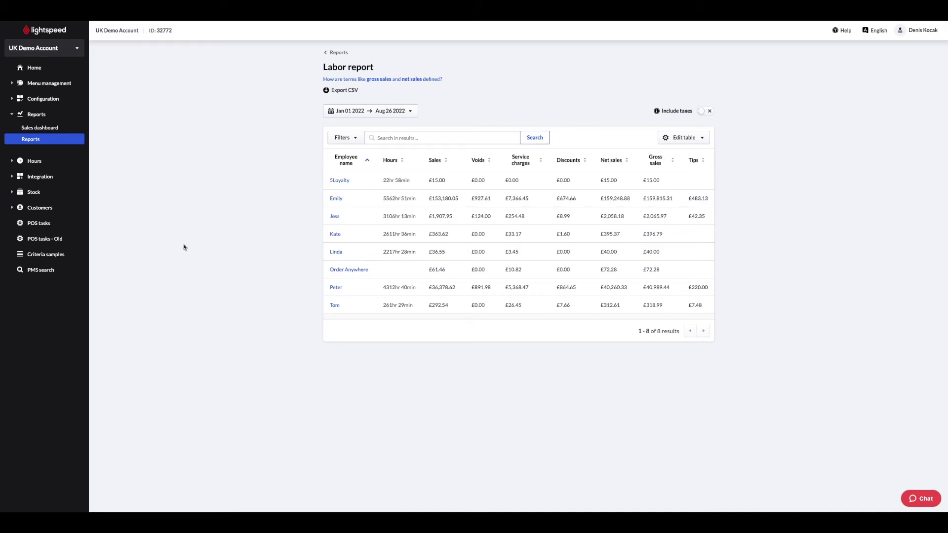
pyautogui.click(371, 176)
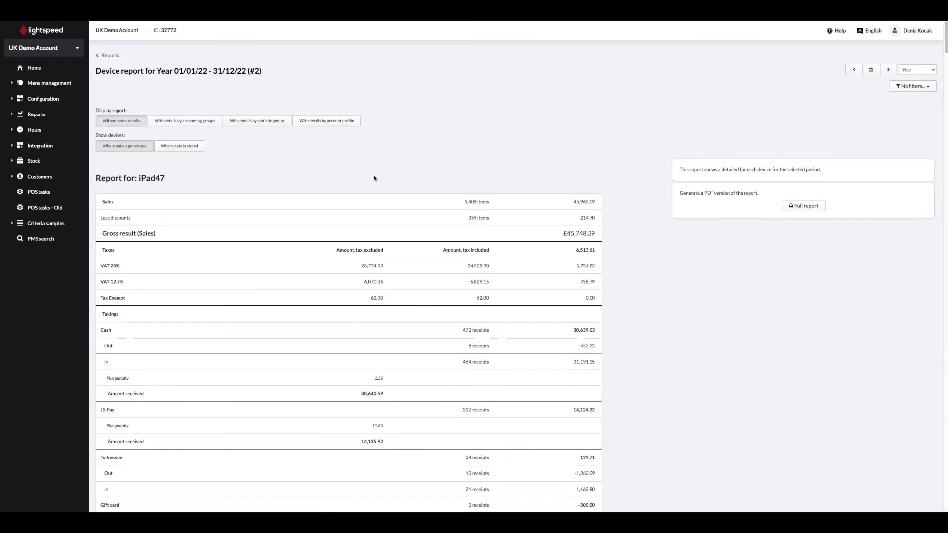
pyautogui.scroll(-1, 374, 178)
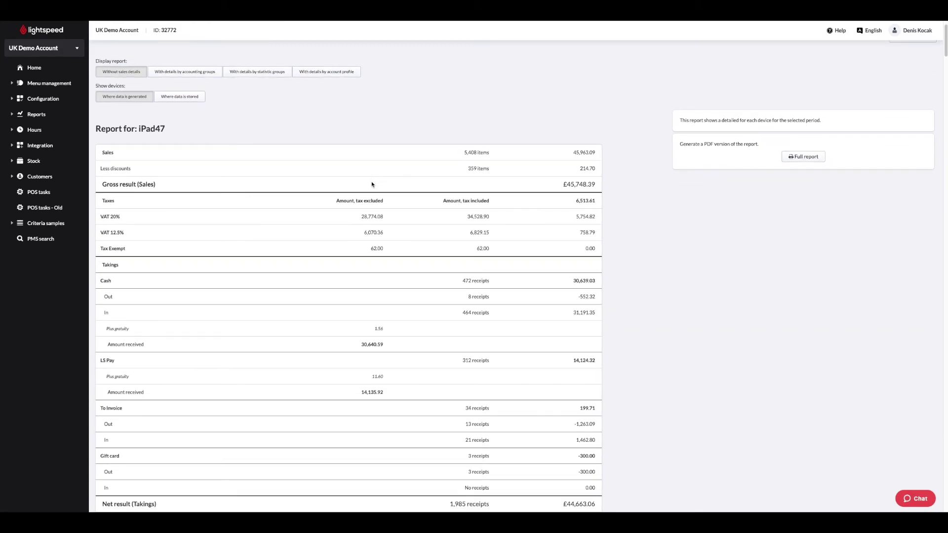
pyautogui.scroll(-5, 371, 181)
pyautogui.scroll(-2, 371, 181)
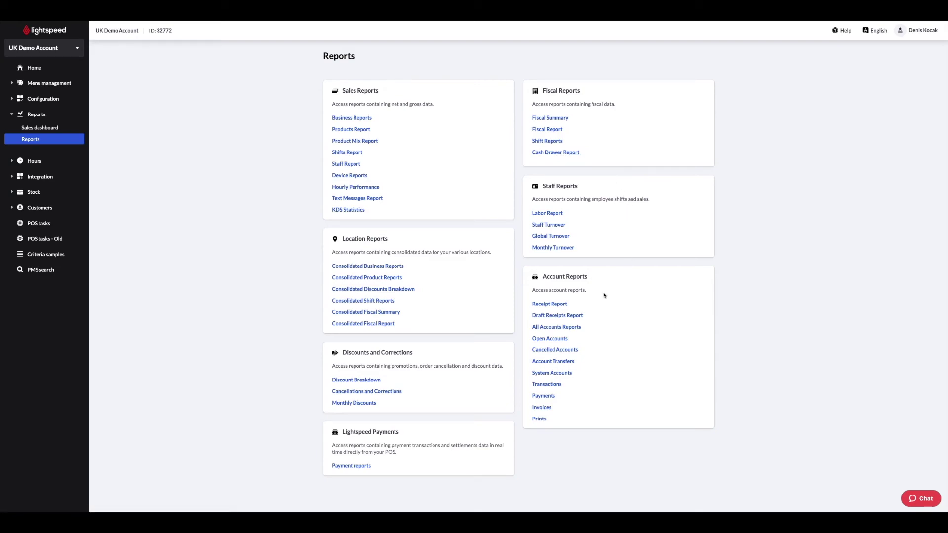
# Step: View the receipt list report with the reporting period kept at a full year (2022)
pyautogui.click(549, 304)
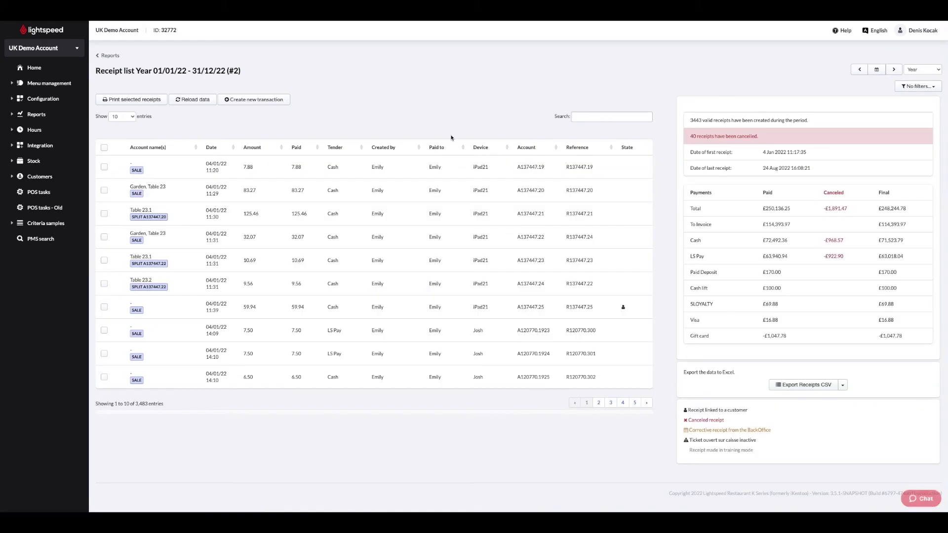
pyautogui.click(921, 70)
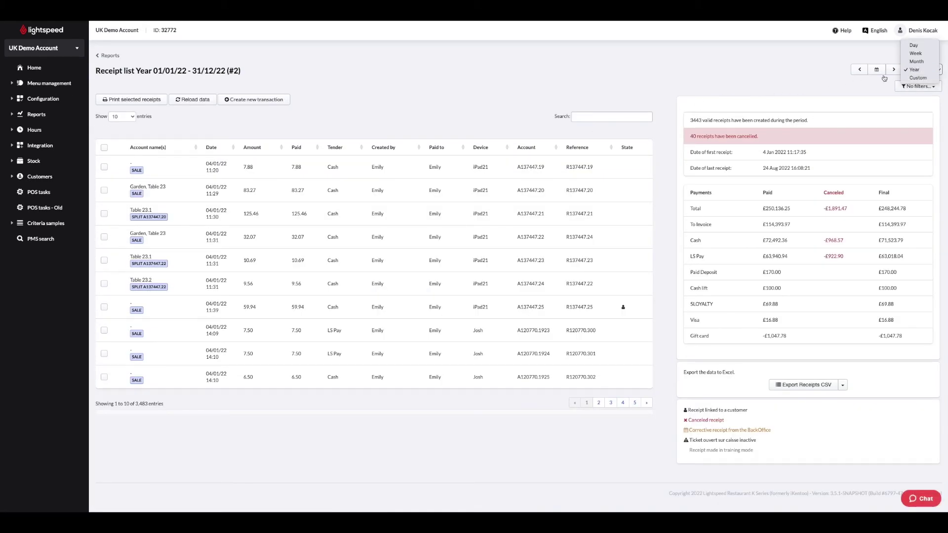
pyautogui.click(783, 93)
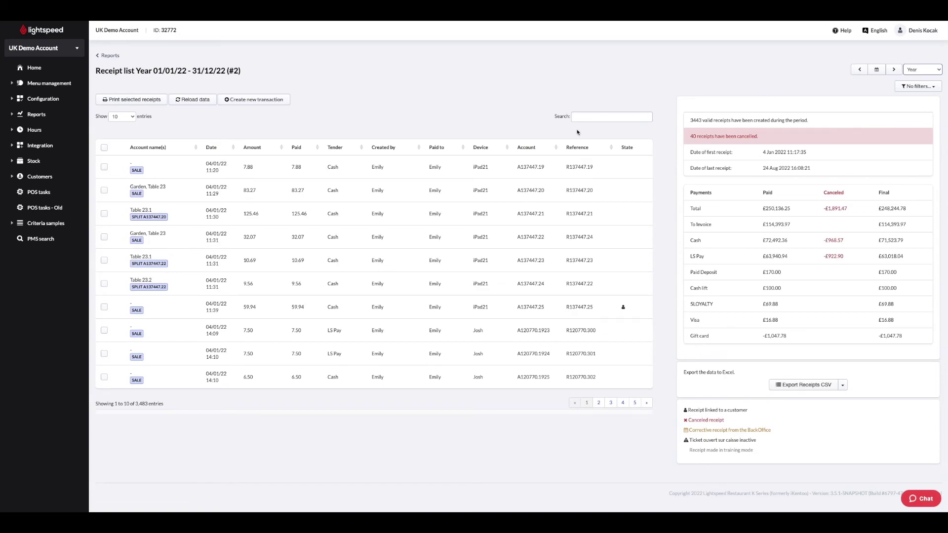
pyautogui.click(594, 117)
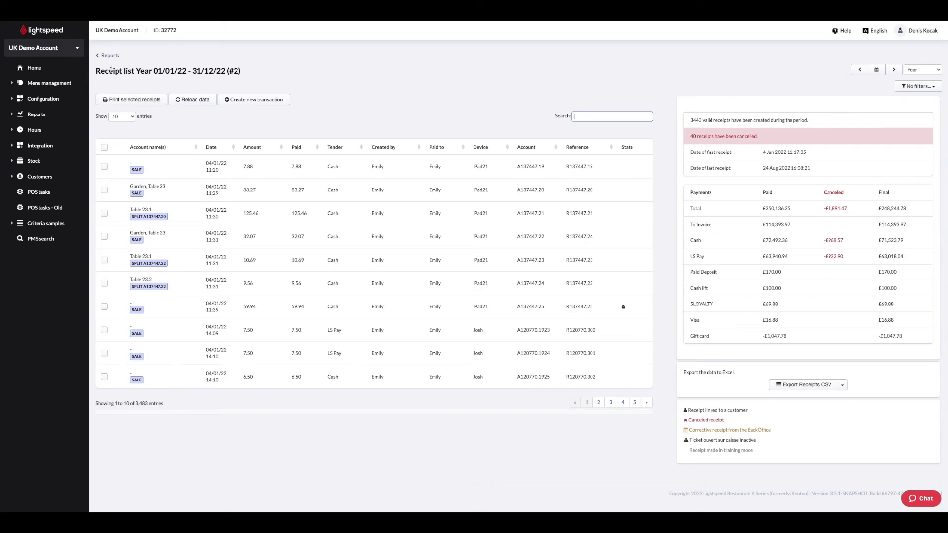
# Step: Return to Reports and bring up the Cancellations and Corrections report
pyautogui.click(110, 55)
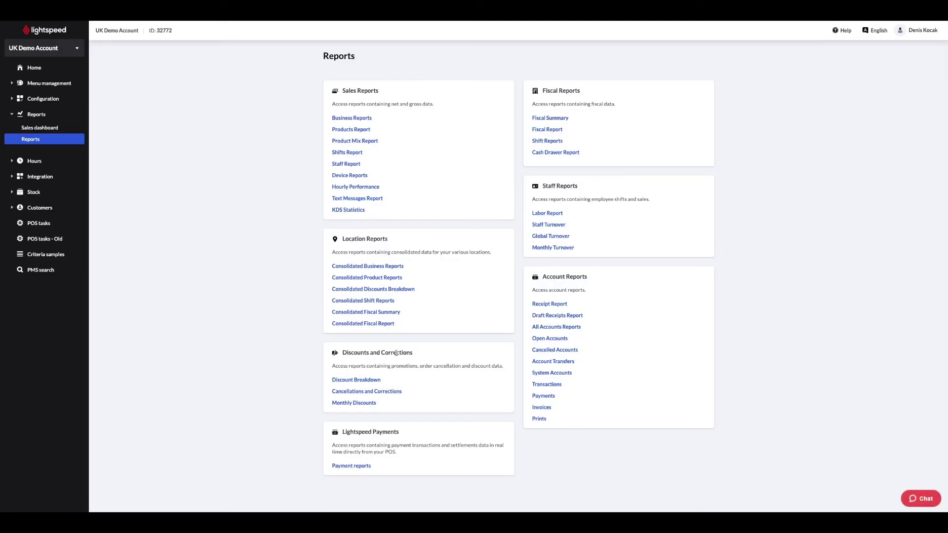
pyautogui.click(356, 379)
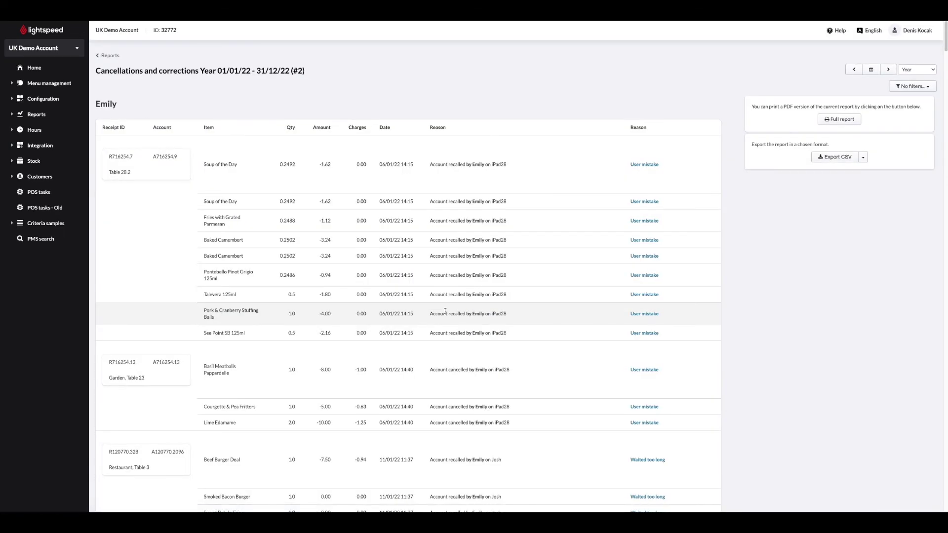
pyautogui.scroll(-1, 444, 311)
pyautogui.scroll(-2, 445, 310)
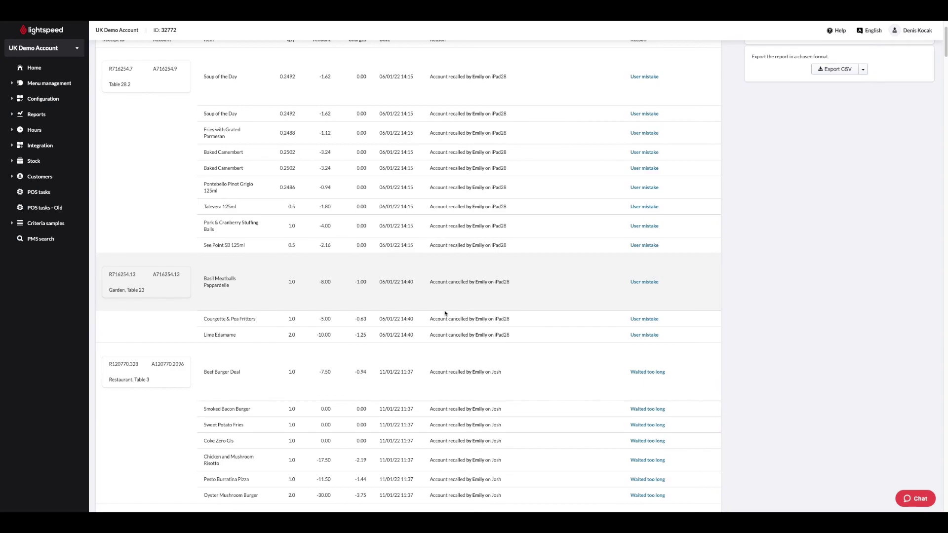
pyautogui.scroll(-1, 445, 313)
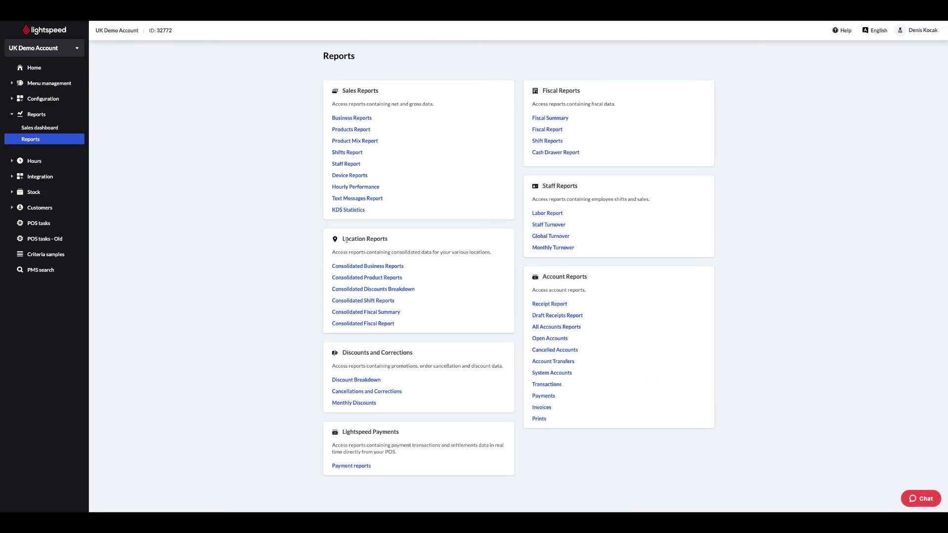
# Step: Review the Consolidated Business Reports, then the Products Report, returning to the Reports overview
pyautogui.click(389, 266)
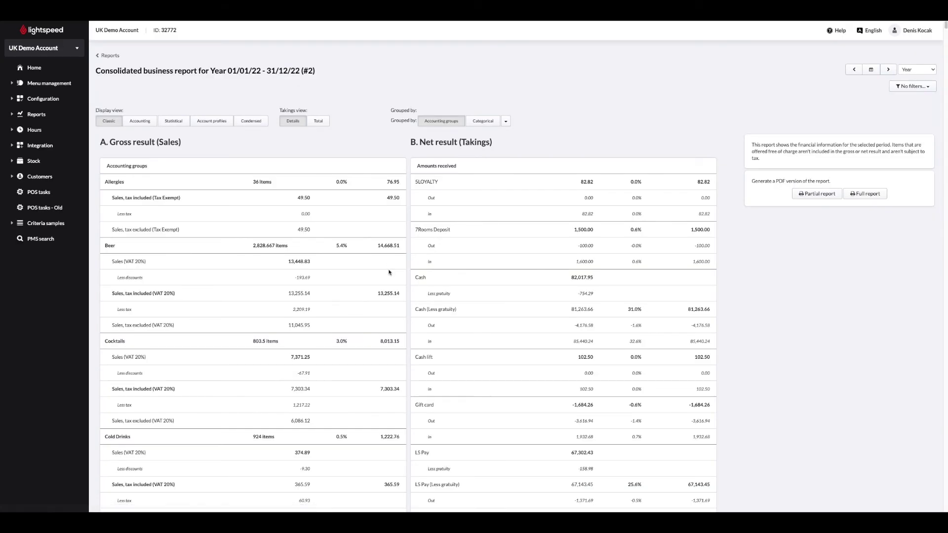
pyautogui.scroll(-2, 388, 273)
pyautogui.scroll(-3, 389, 273)
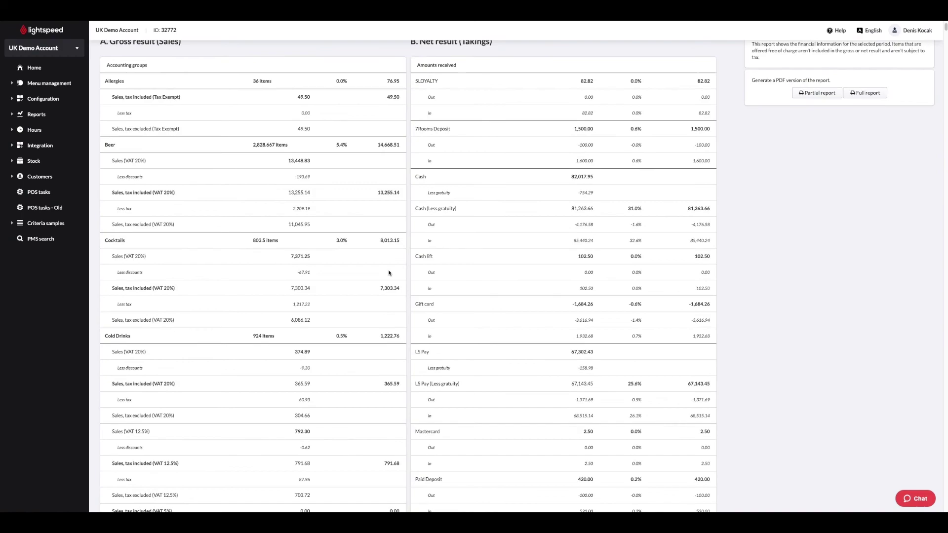
pyautogui.scroll(-2, 389, 272)
pyautogui.scroll(-2, 389, 273)
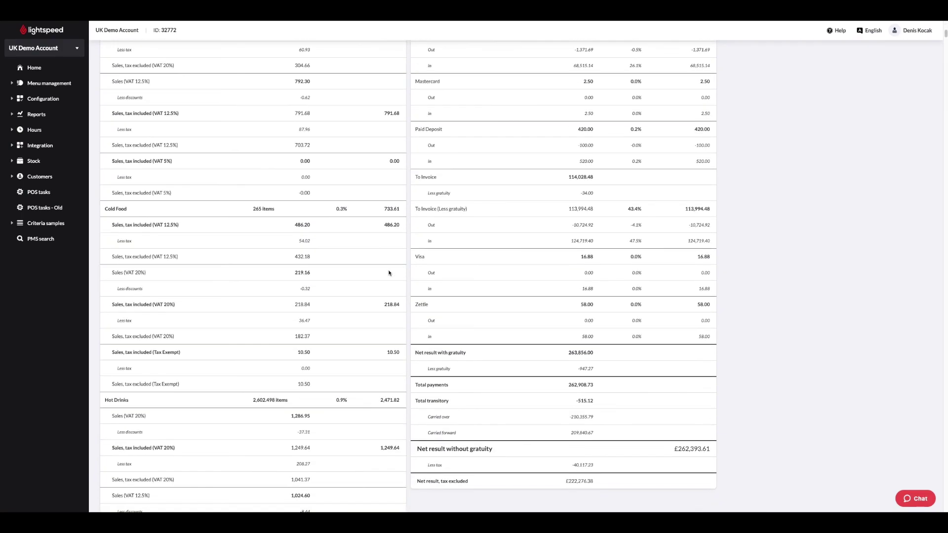
pyautogui.scroll(-1, 389, 273)
pyautogui.scroll(5, 388, 272)
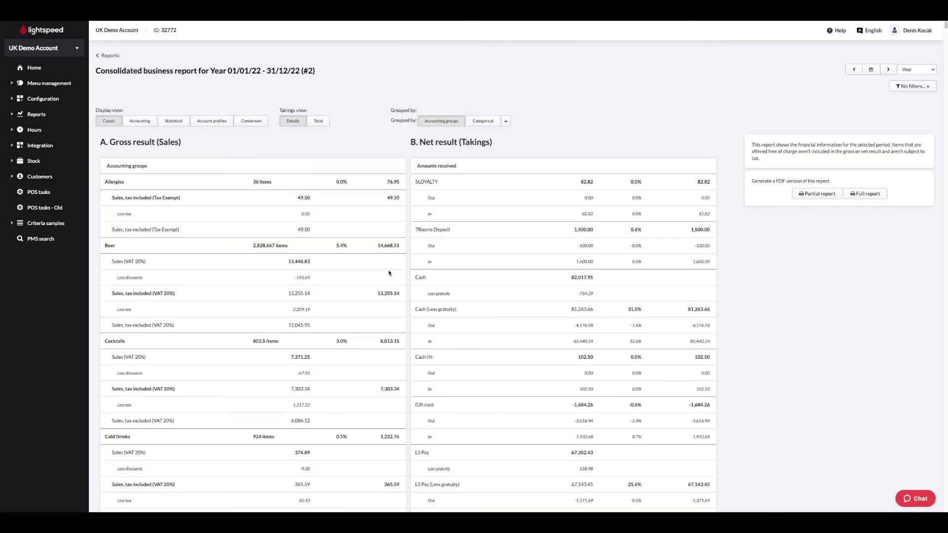
pyautogui.click(110, 56)
pyautogui.click(359, 276)
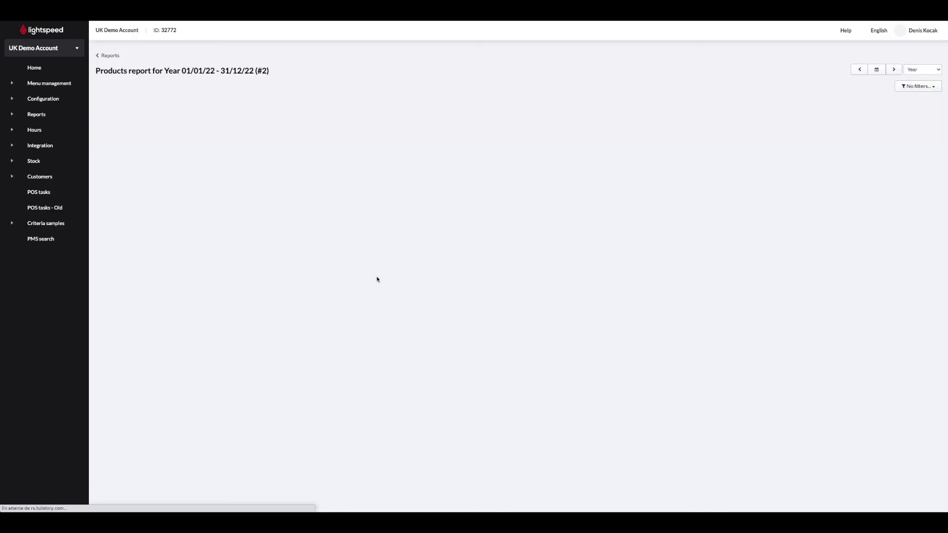
pyautogui.scroll(-2, 361, 313)
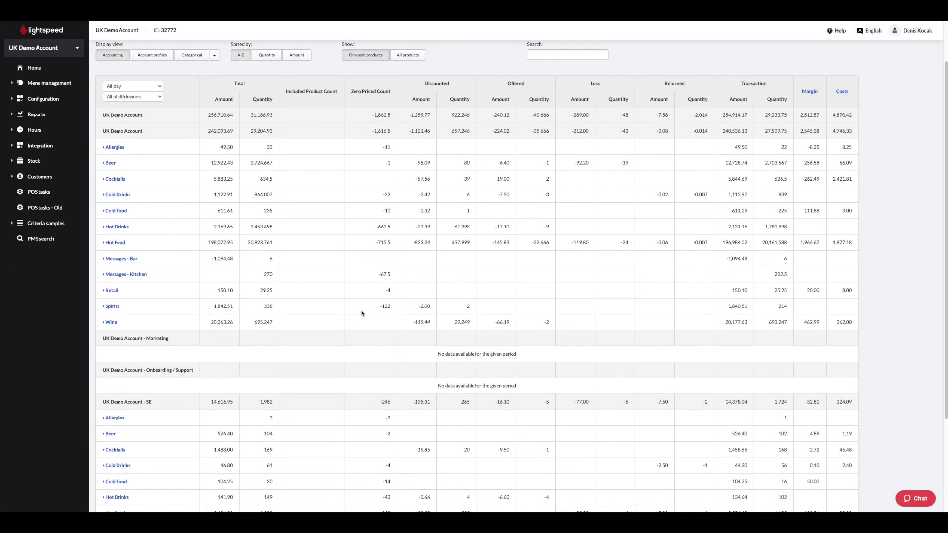
pyautogui.scroll(-3, 361, 313)
pyautogui.scroll(-2, 361, 313)
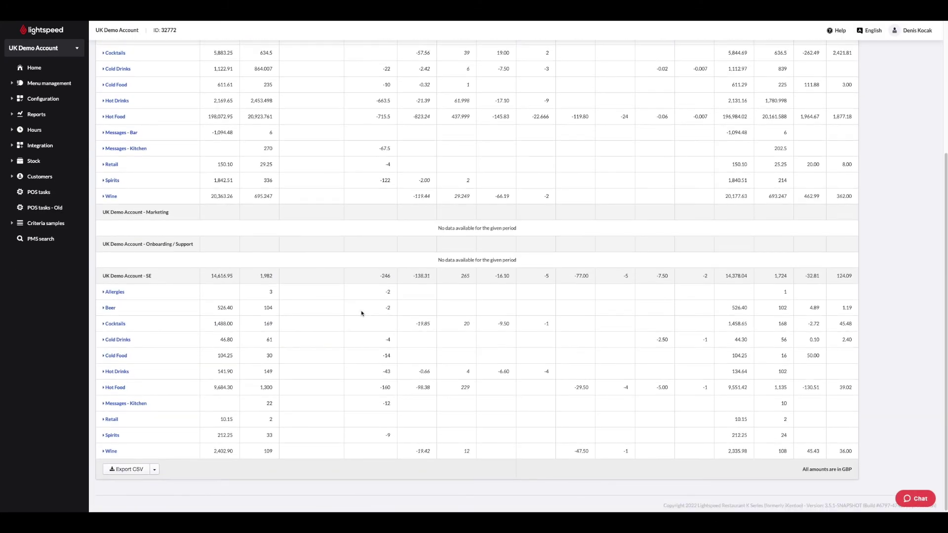
pyautogui.scroll(2, 361, 313)
pyautogui.scroll(4, 362, 312)
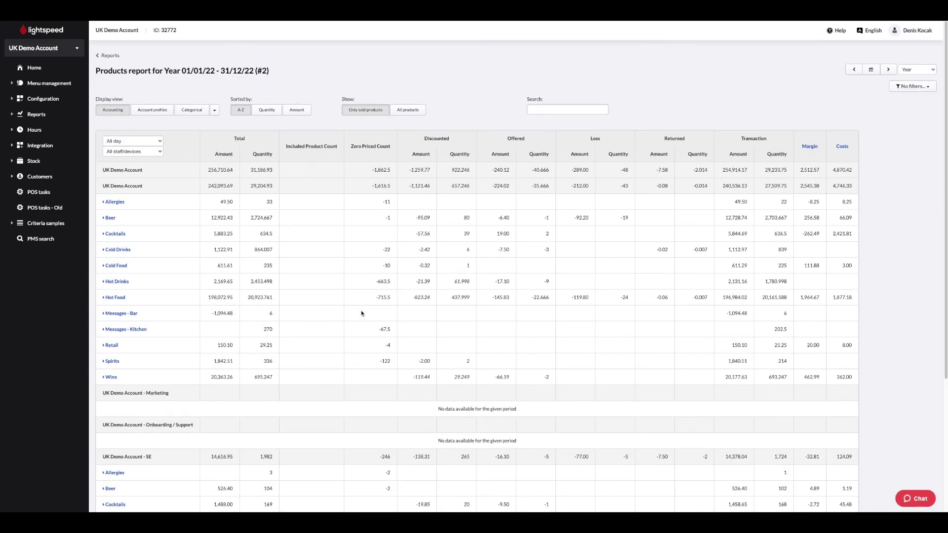
pyautogui.scroll(-1, 361, 310)
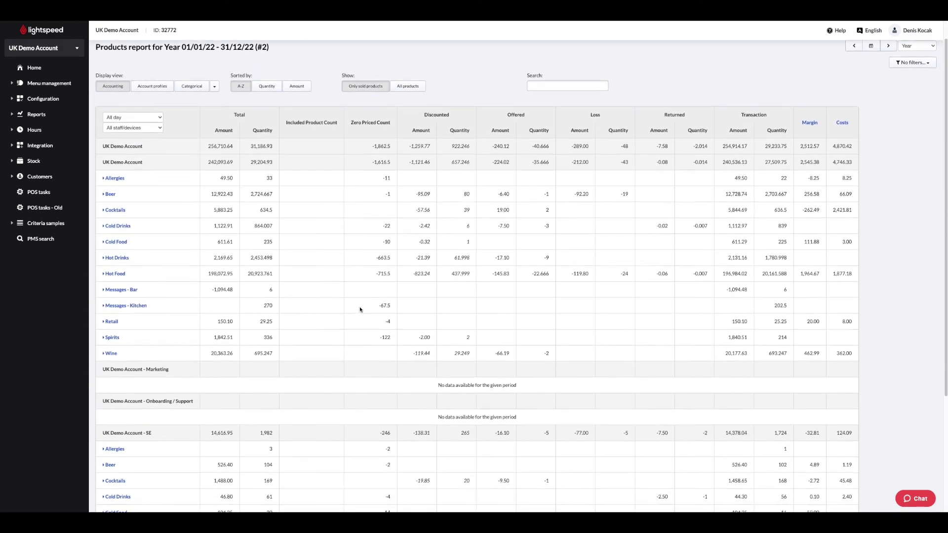
pyautogui.scroll(1, 361, 311)
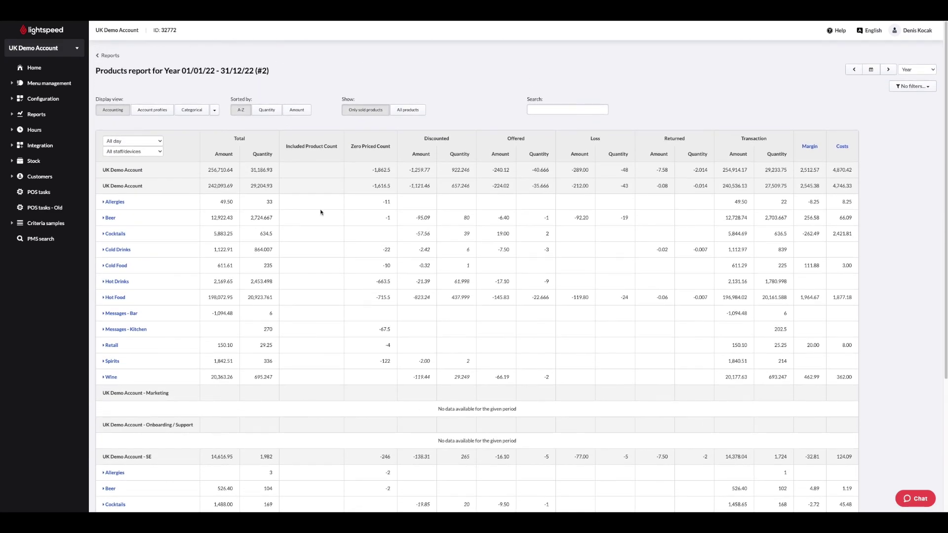
pyautogui.click(107, 55)
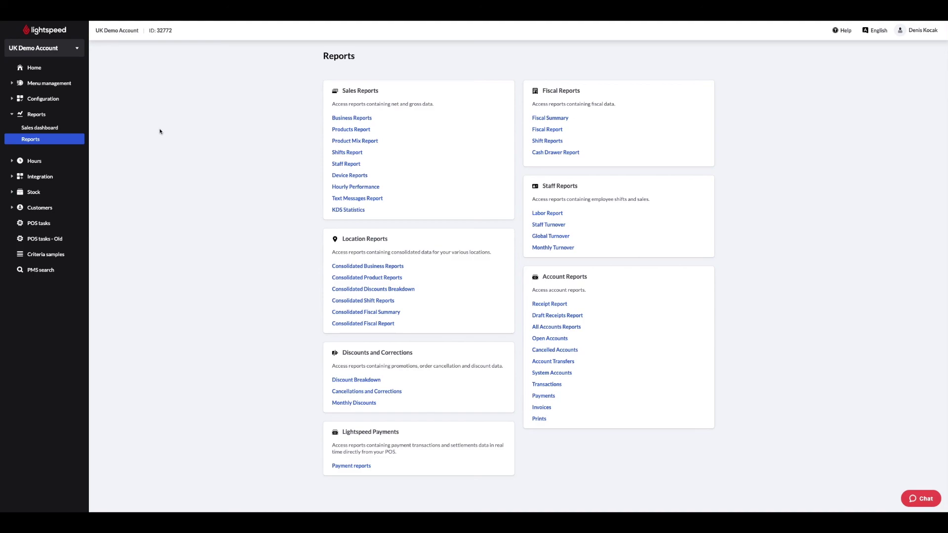
# Step: Navigate to Configuration > Settings > Reporting automation
pyautogui.click(44, 99)
pyautogui.click(30, 112)
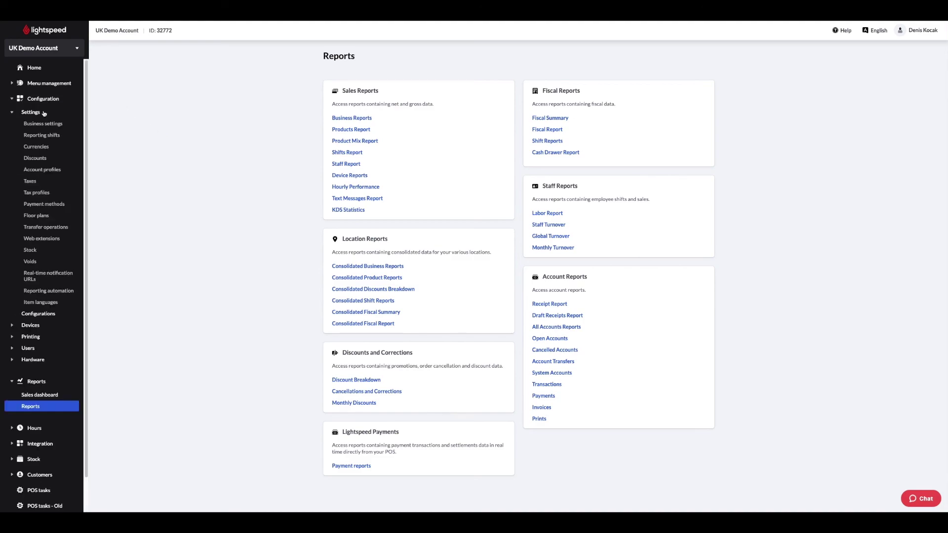
pyautogui.click(48, 290)
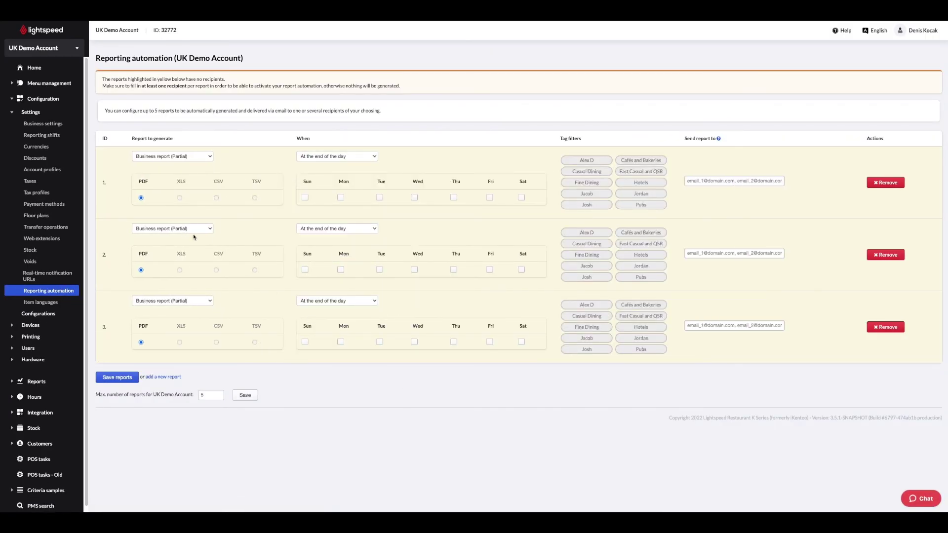
# Step: Schedule report 2 for Sundays and Mondays, kept at end of the day
pyautogui.click(305, 270)
pyautogui.click(340, 270)
pyautogui.click(372, 234)
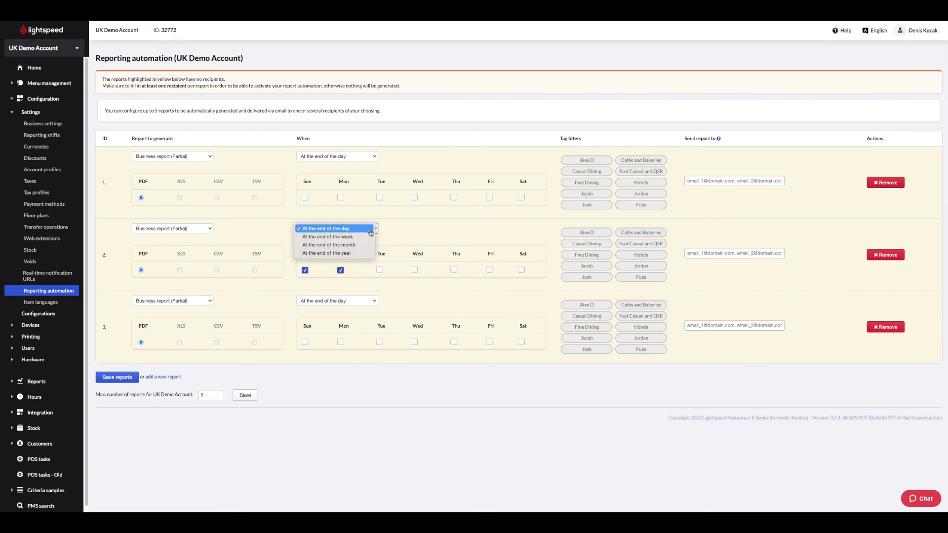
pyautogui.click(468, 370)
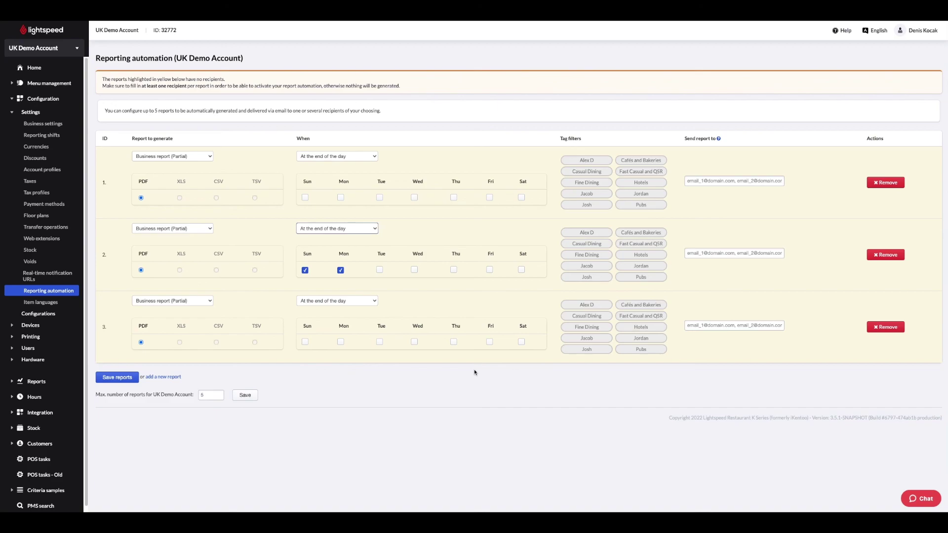